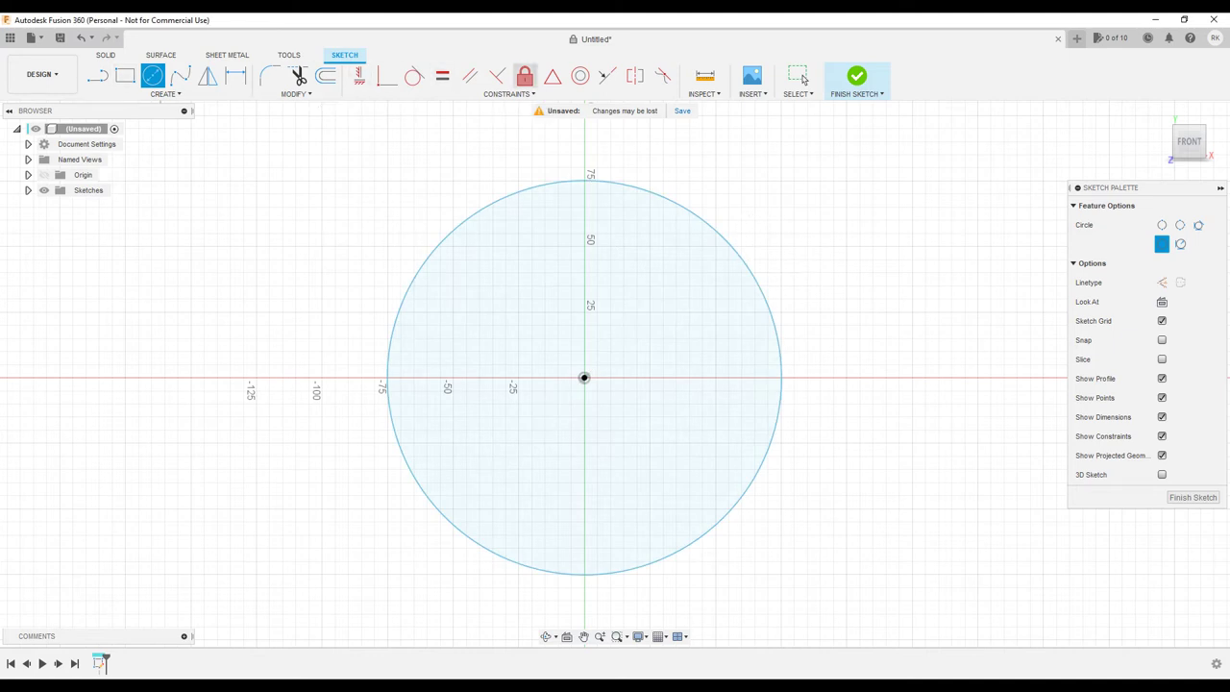
# Dimension the circle centred on the origin with a diameter of 200 mm.
pyautogui.click(236, 75)
pyautogui.click(452, 231)
pyautogui.click(756, 185)
pyautogui.write('200')
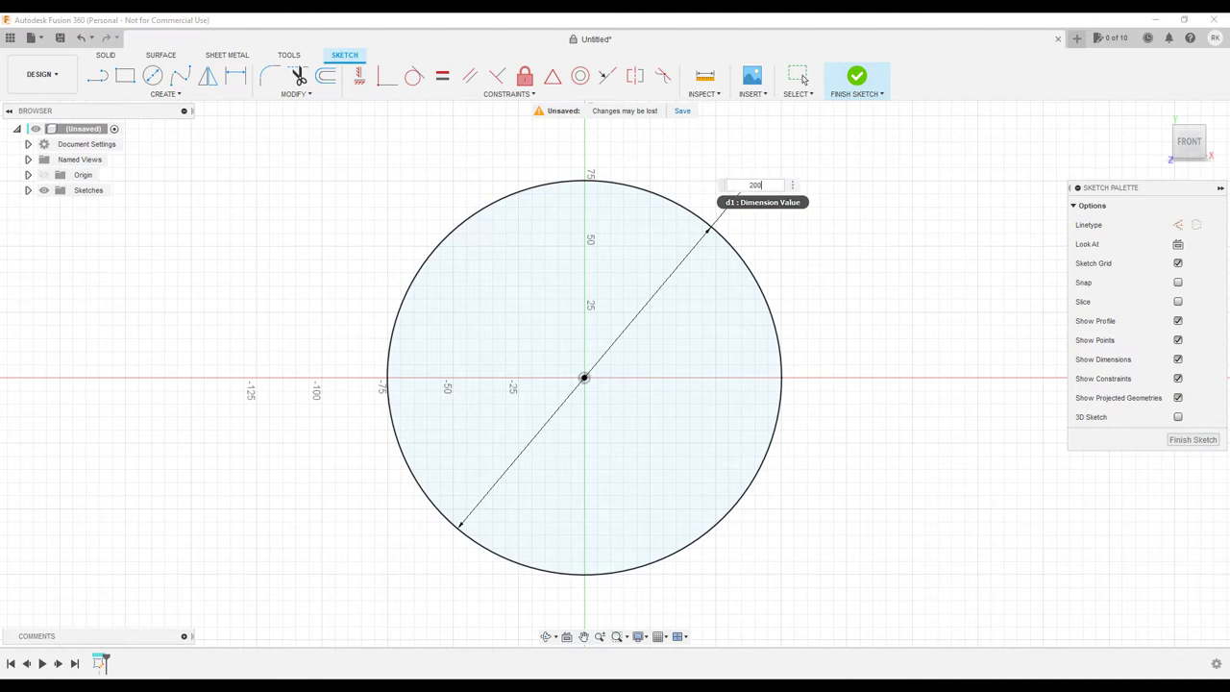
pyautogui.press('Return')
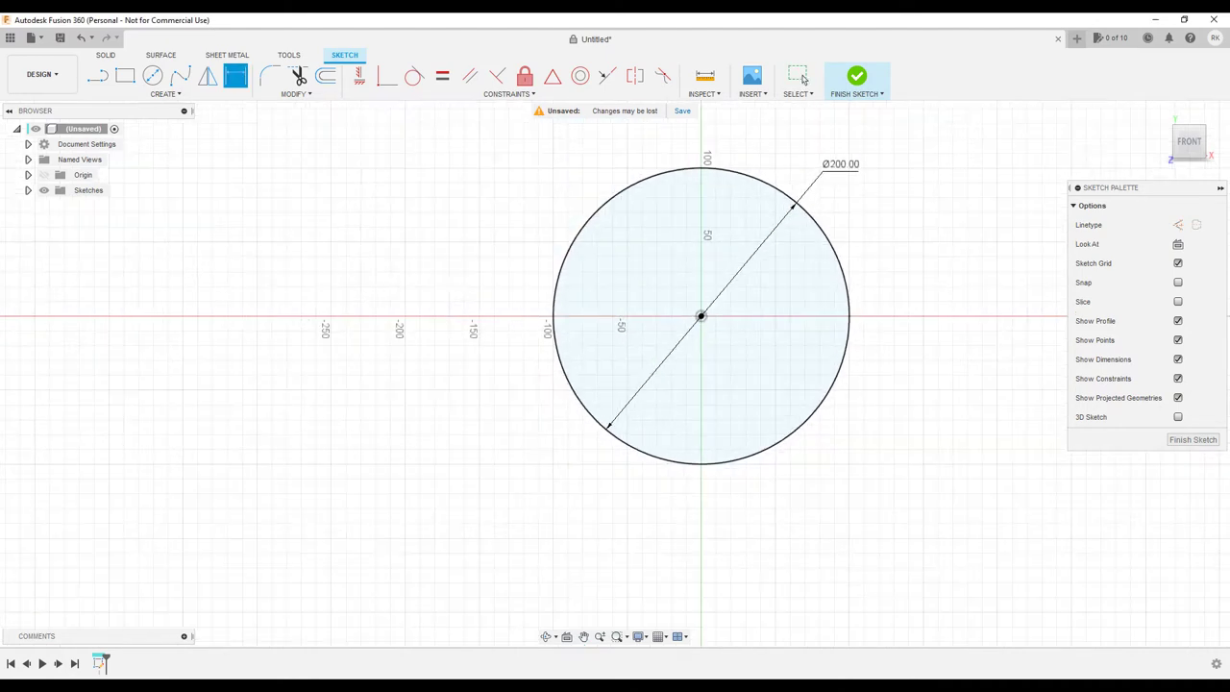
# Insert the SVG file "tree for design 1" into the circle sketch.
pyautogui.click(753, 94)
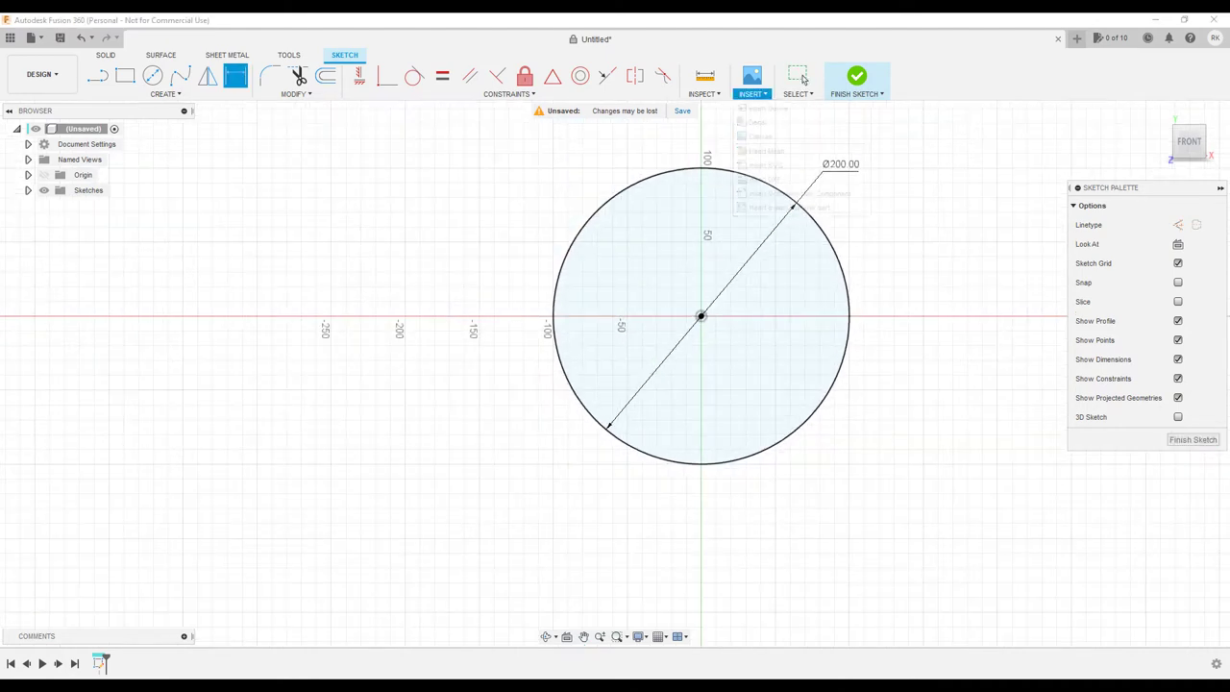
pyautogui.click(767, 165)
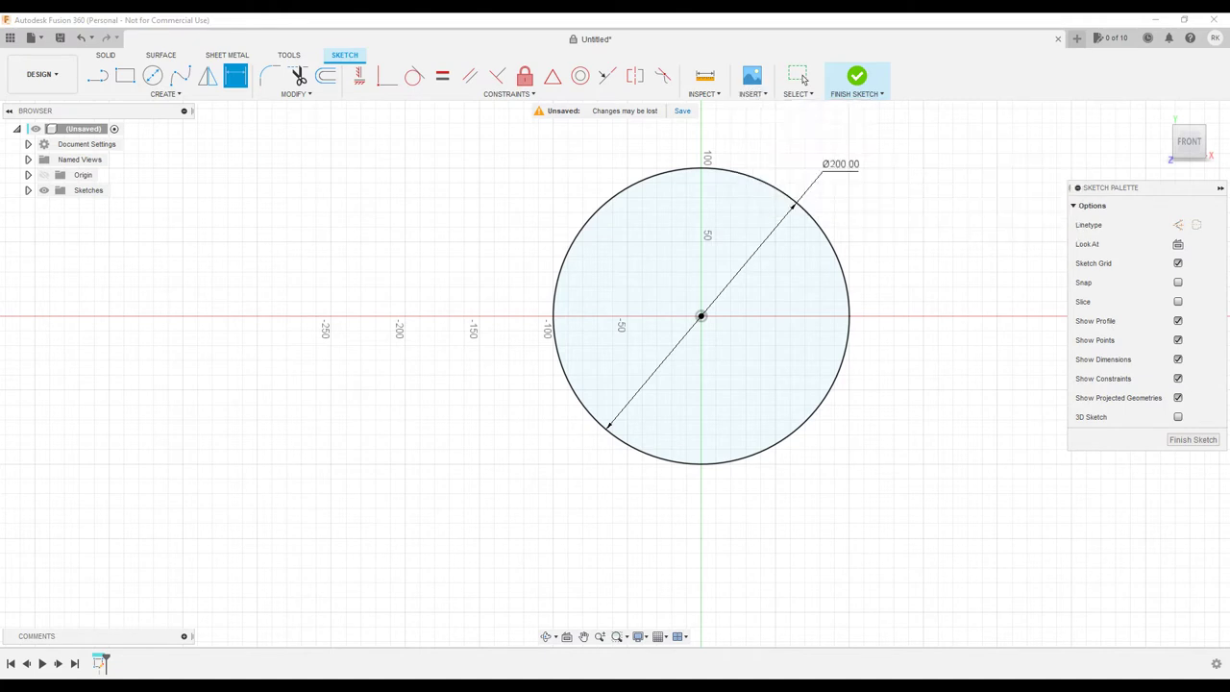
pyautogui.click(456, 471)
pyautogui.click(149, 135)
pyautogui.click(329, 313)
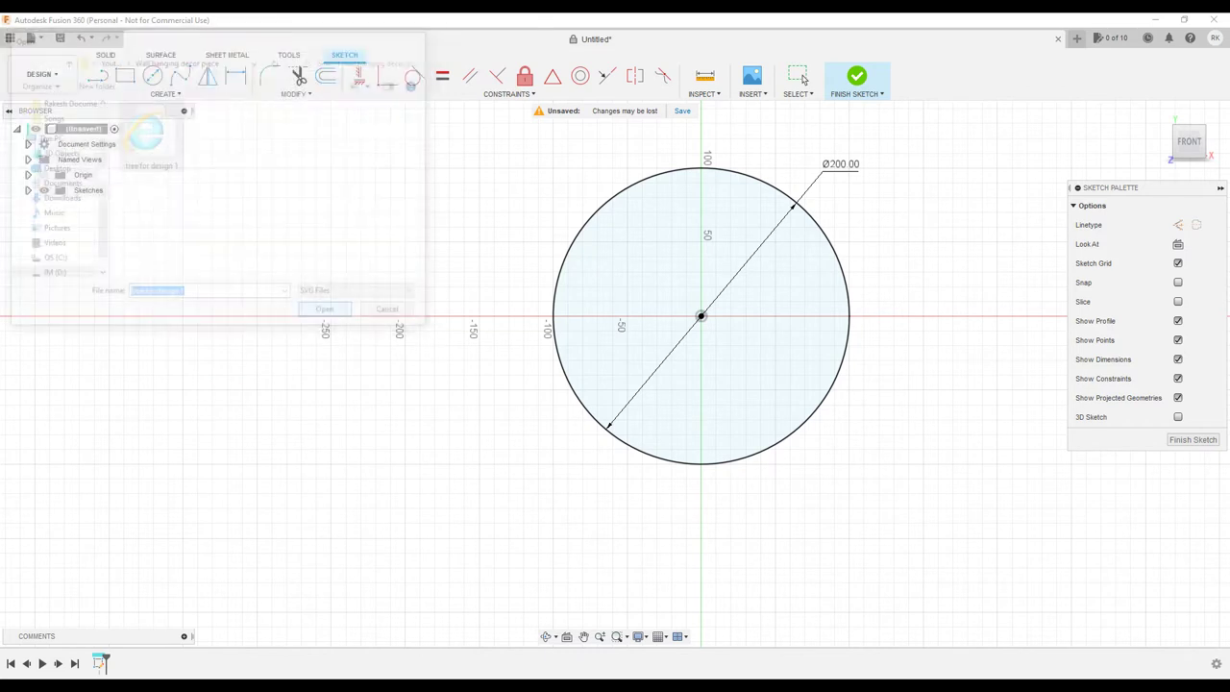
# Centre the inserted tree on the circle, scale it by 2 and shift it back over the centre.
pyautogui.moveTo(718, 332); pyautogui.dragTo(676, 278)
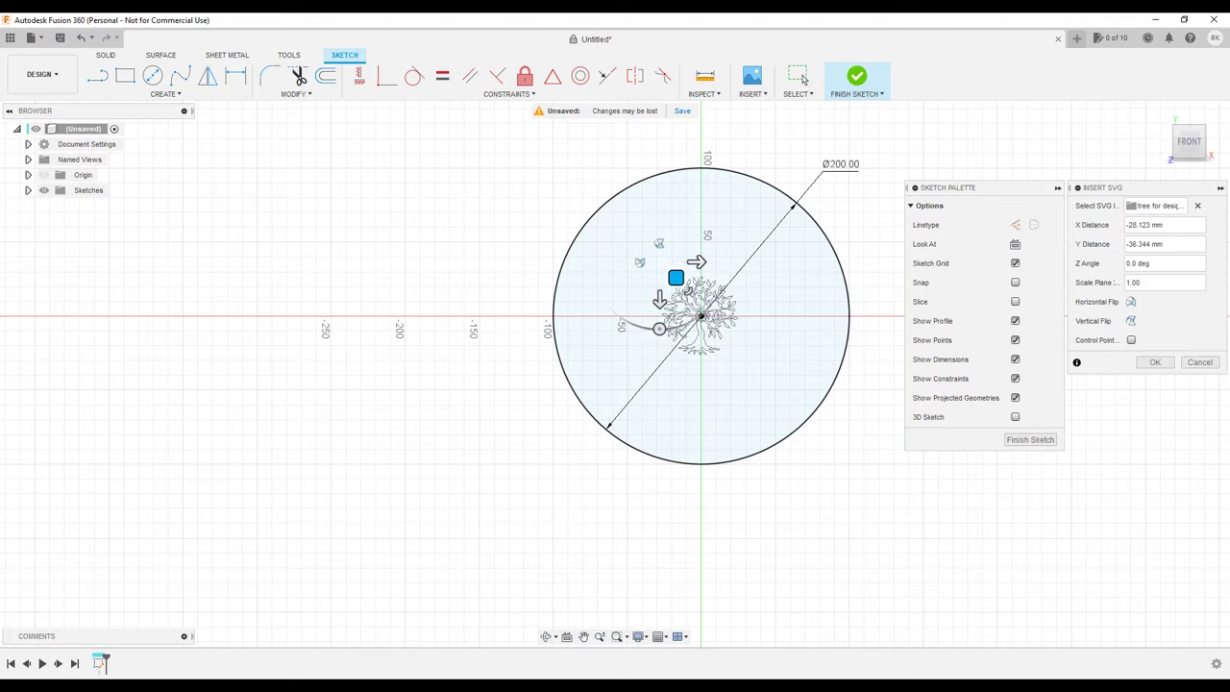
pyautogui.moveTo(697, 261)
pyautogui.mouseDown()
pyautogui.moveTo(713, 263)
pyautogui.moveTo(699, 263)
pyautogui.mouseUp()
pyautogui.click(1144, 283)
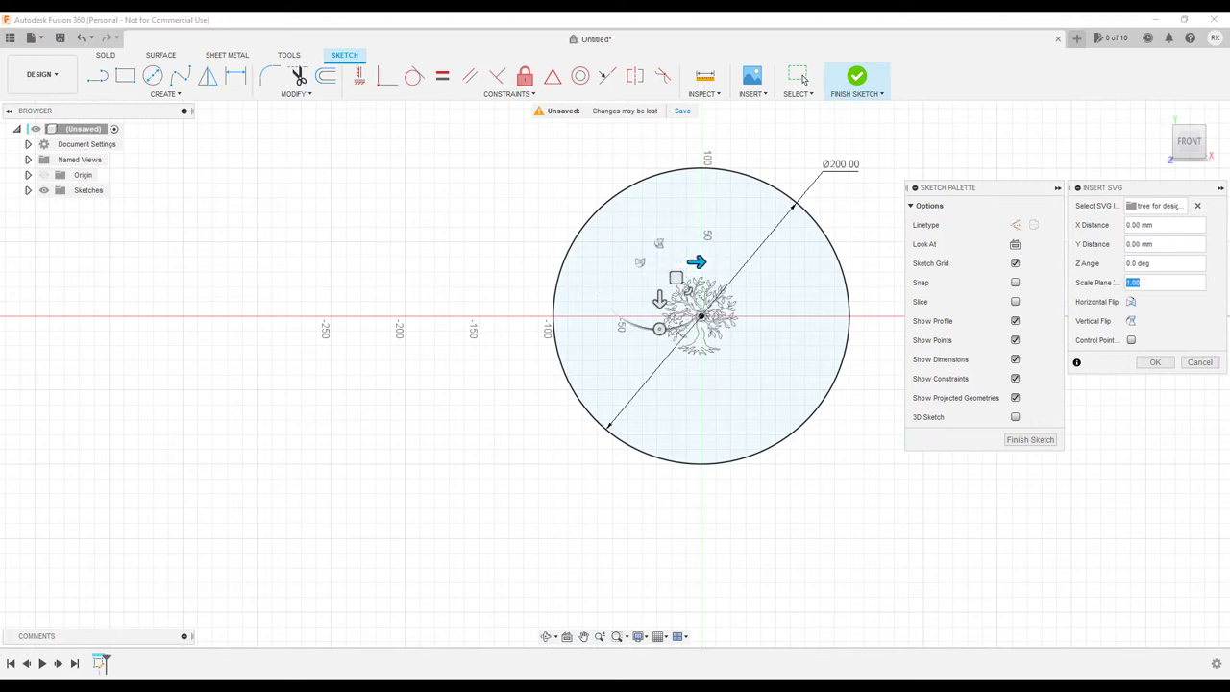
pyautogui.write('2')
pyautogui.moveTo(676, 278); pyautogui.dragTo(634, 222)
# Try scale factors of 3 and 0.75 on the tree design.
pyautogui.click(1134, 283)
pyautogui.write('3')
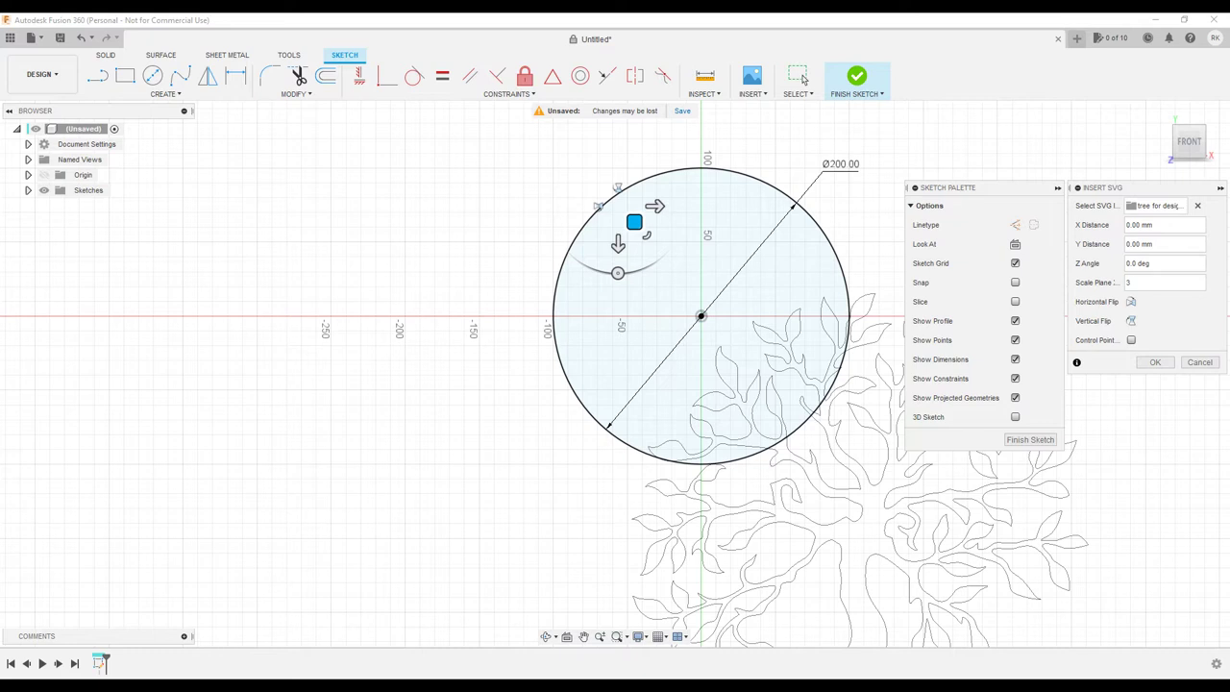
pyautogui.doubleClick(1130, 282)
pyautogui.write('.75')
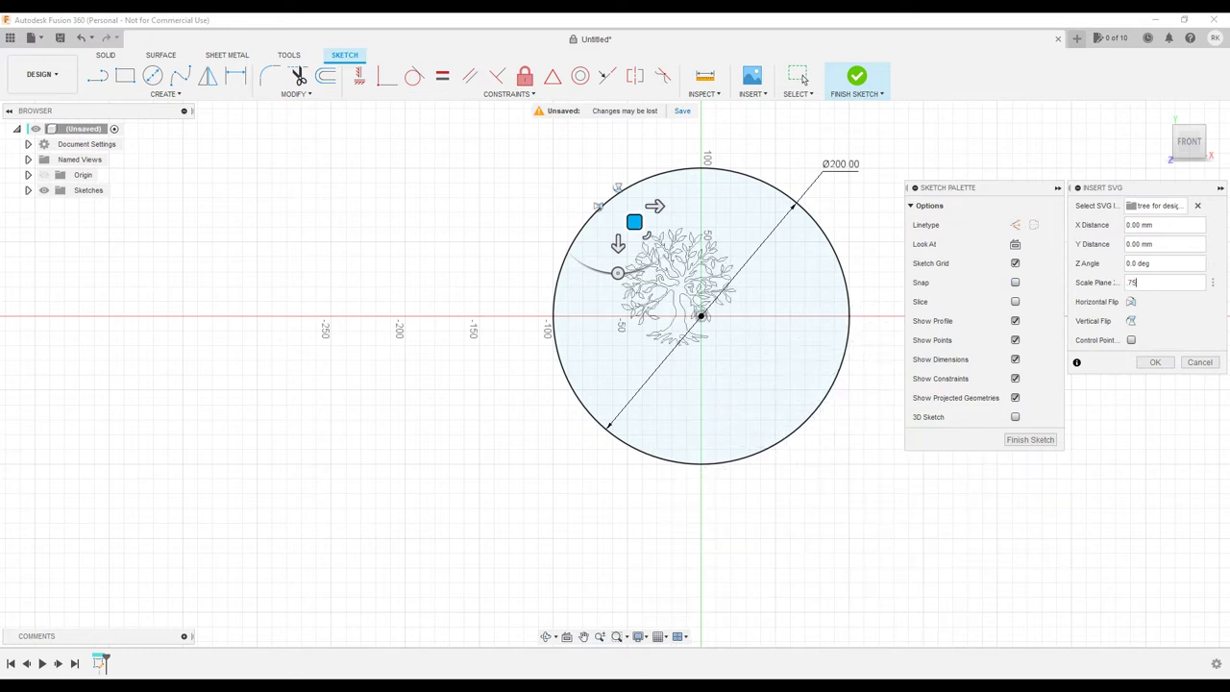
# Scale the tree by 2 and recentre it over the circle, moving it about -51 mm in X and -71 mm in Y.
pyautogui.hotkey('ctrl', 'a')
pyautogui.write('2')
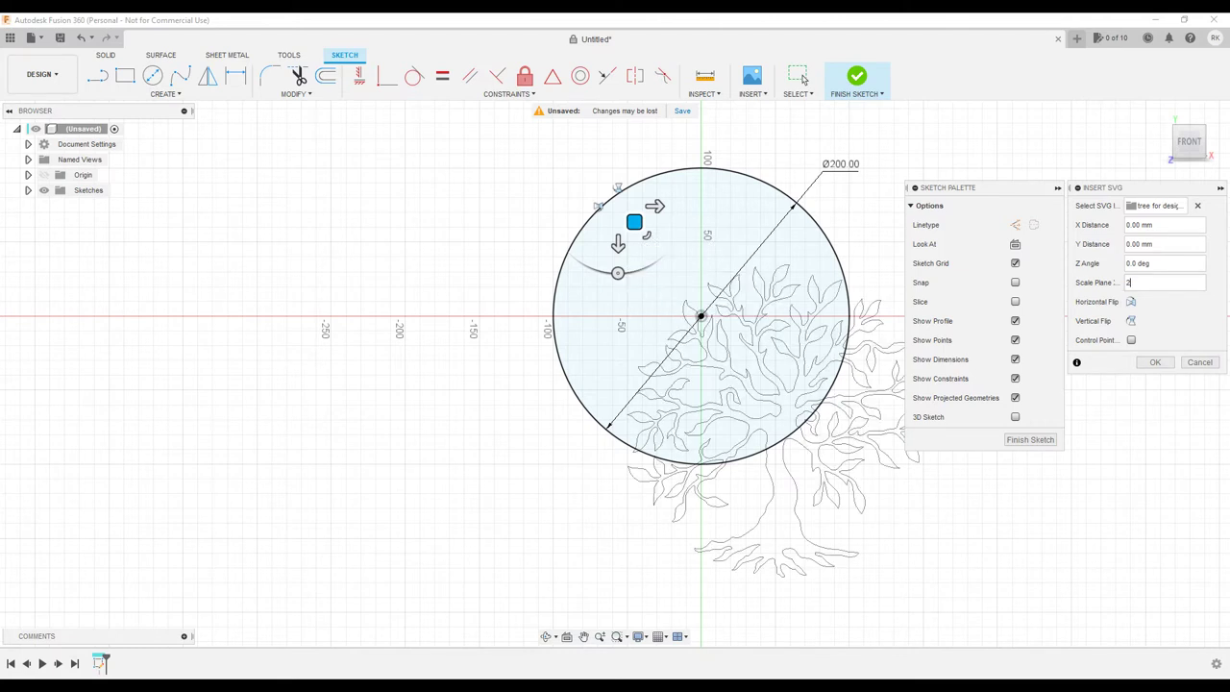
pyautogui.moveTo(635, 222); pyautogui.dragTo(558, 119)
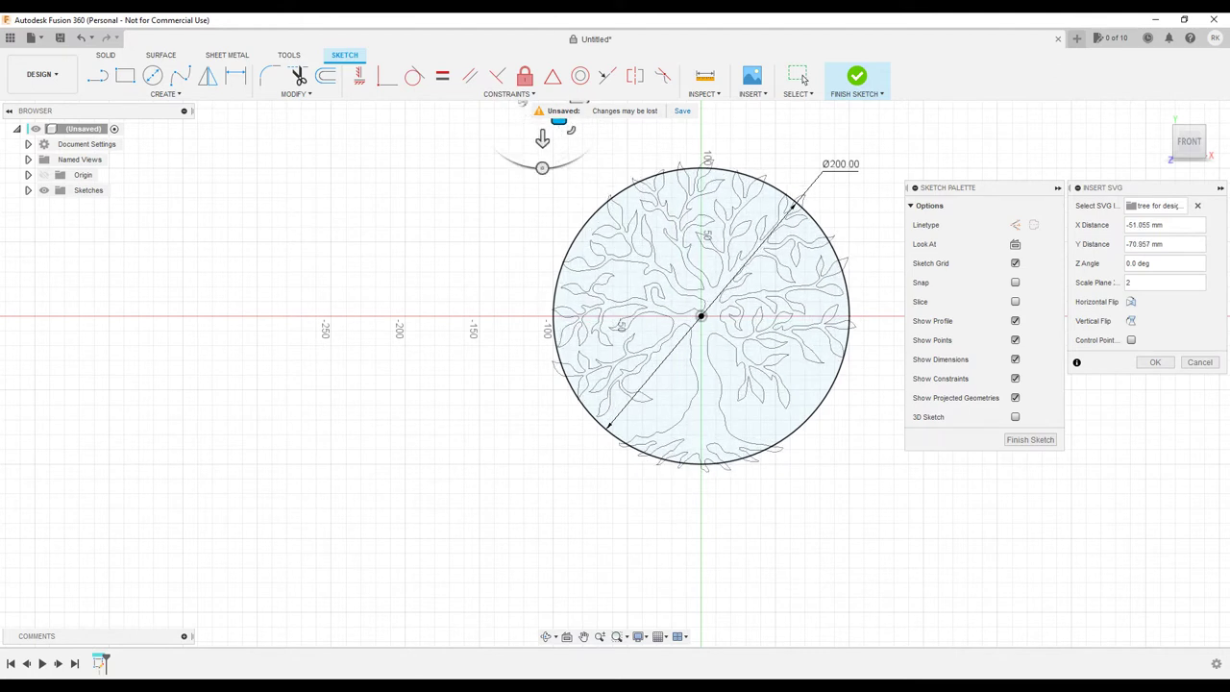
# Scale the tree by 0.9 and recentre it inside the circle, offset about 9.9 mm in X and 15.7 mm in Y.
pyautogui.click(1163, 283)
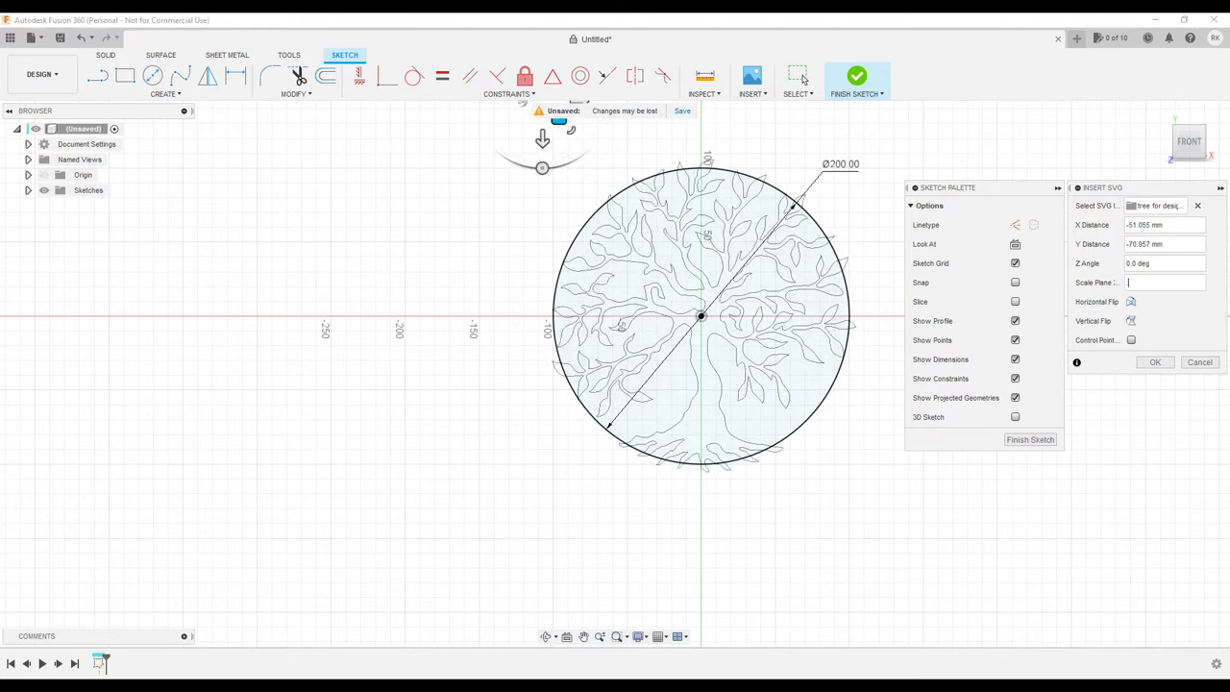
pyautogui.write('9')
pyautogui.scroll(-2, 716, 252)
pyautogui.moveTo(613, 163); pyautogui.dragTo(625, 178)
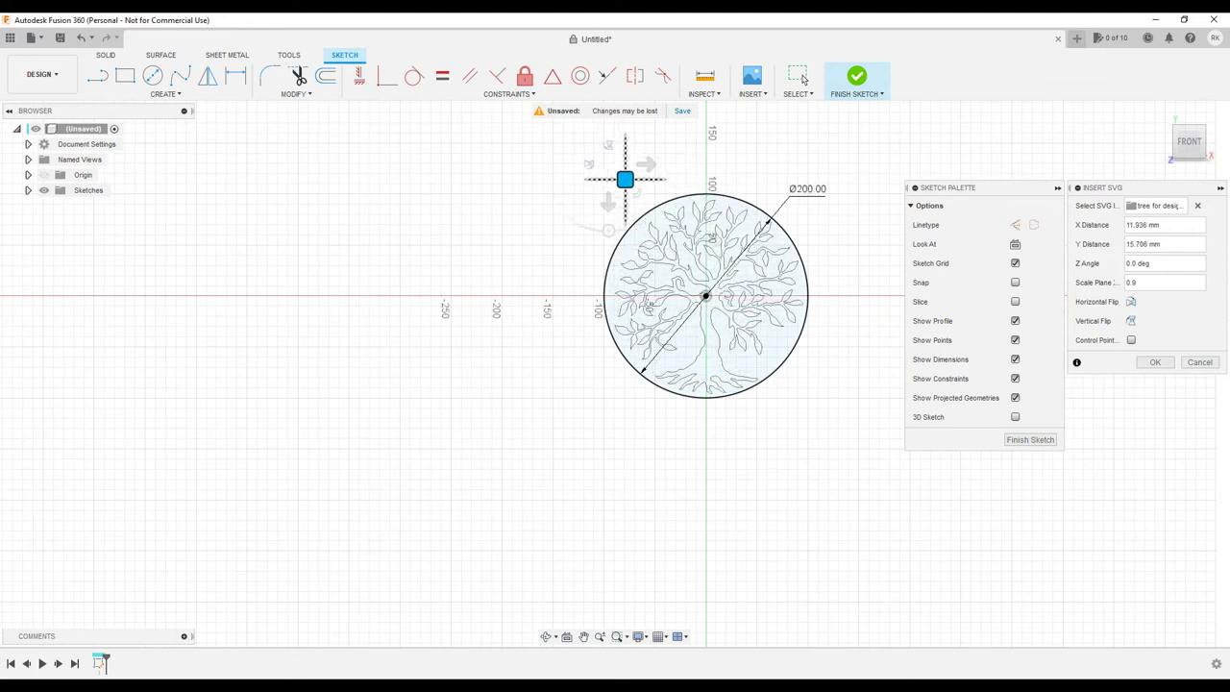
pyautogui.scroll(2, 772, 231)
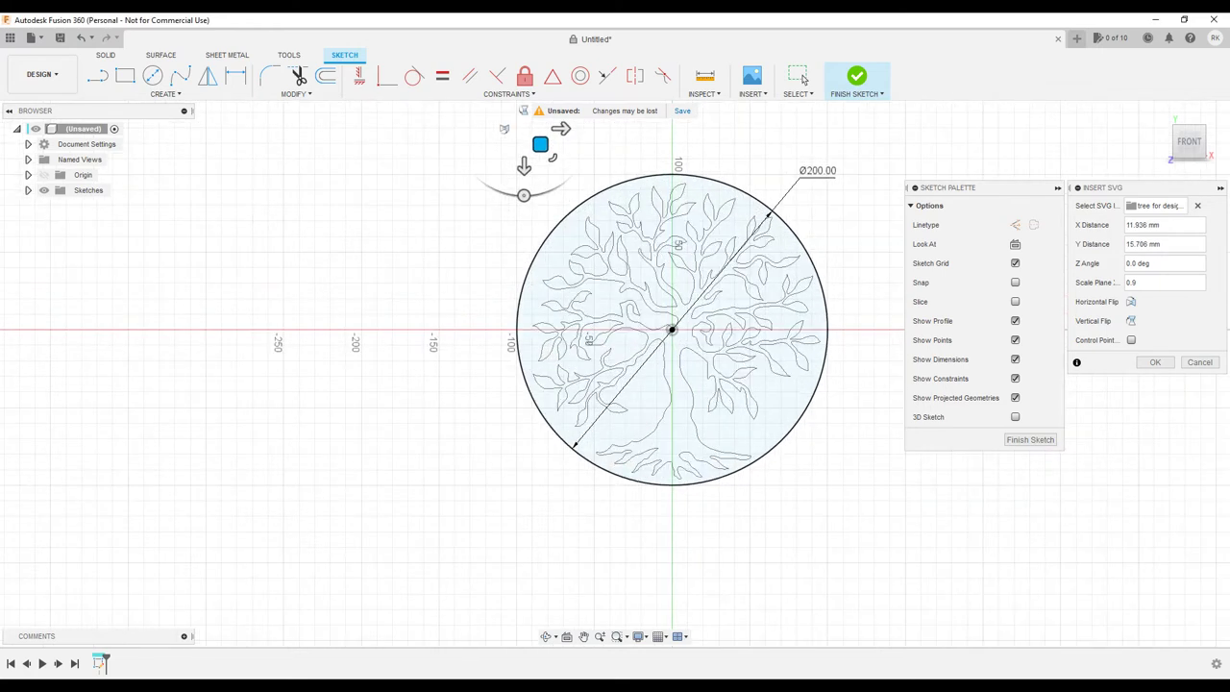
pyautogui.moveTo(541, 144); pyautogui.dragTo(537, 144)
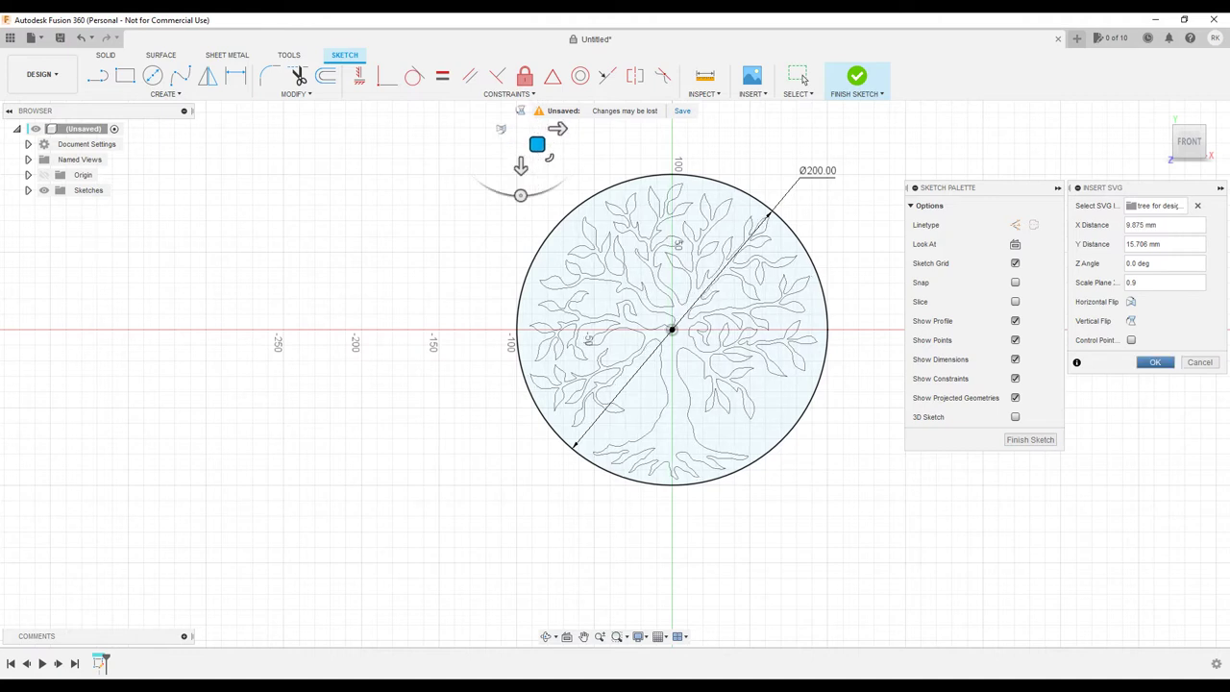
# Scale the tree by 1.1 and recentre it over the circle, offset about -9.4 mm in X and -18.3 mm in Y.
pyautogui.click(1155, 362)
pyautogui.write('5')
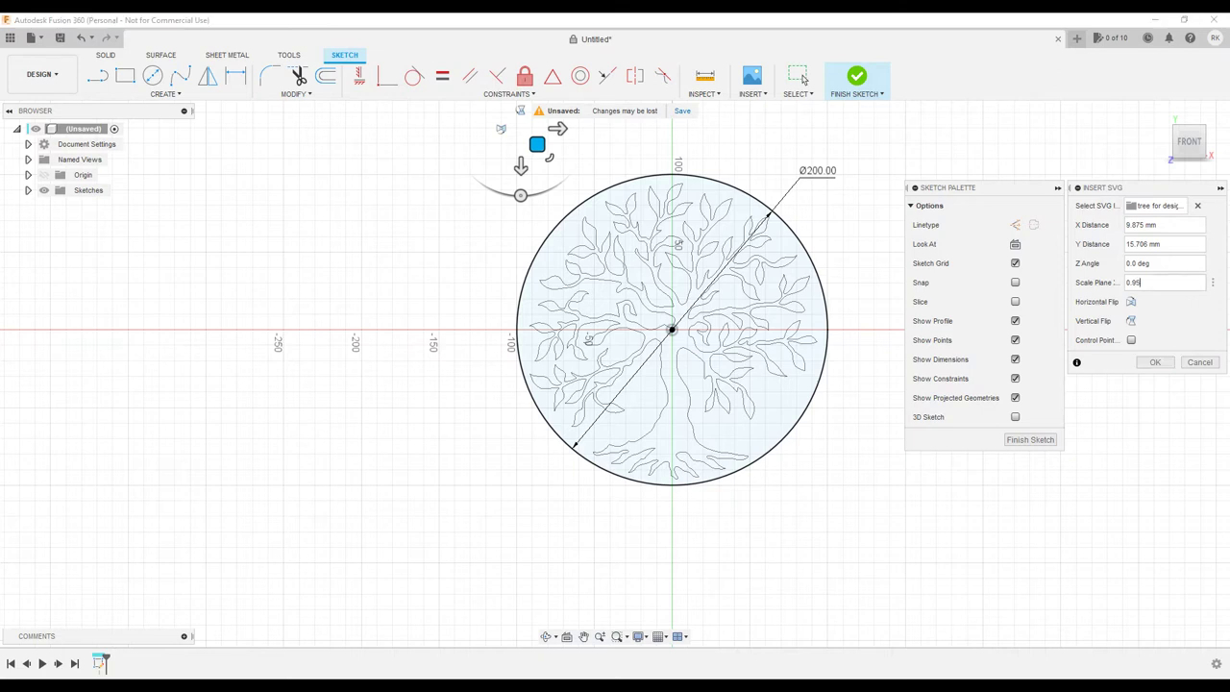
pyautogui.doubleClick(1134, 283)
pyautogui.write('1.1')
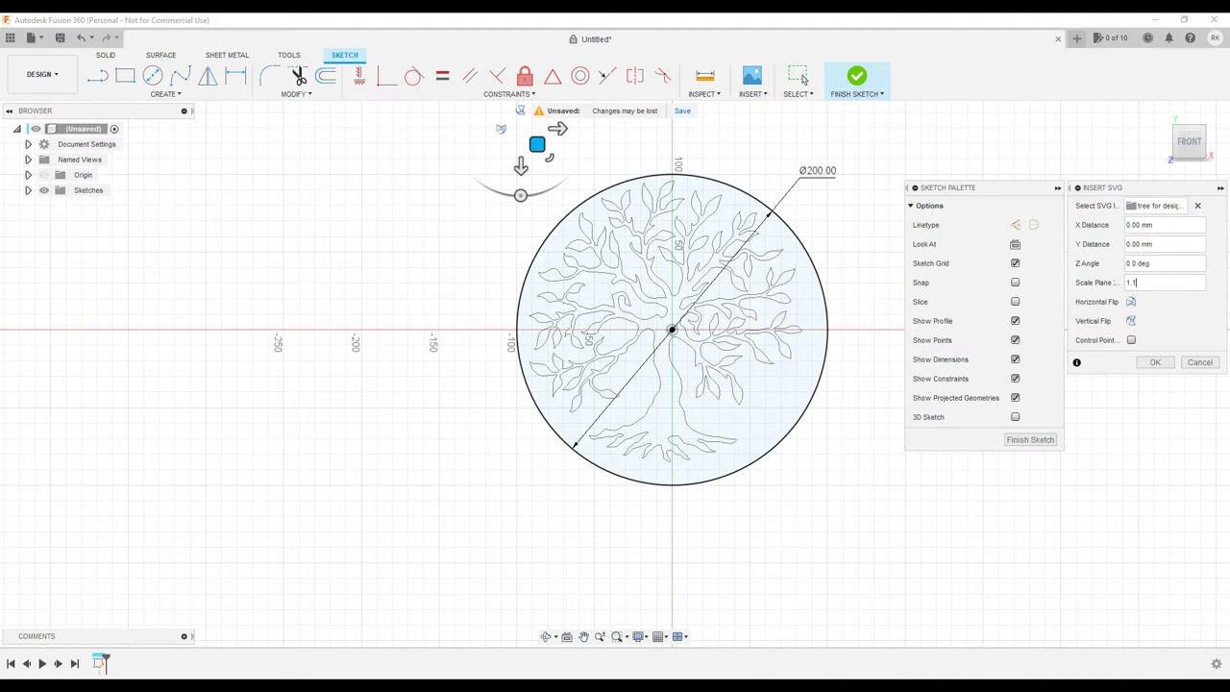
pyautogui.scroll(-1, 579, 197)
pyautogui.moveTo(547, 155); pyautogui.dragTo(534, 134)
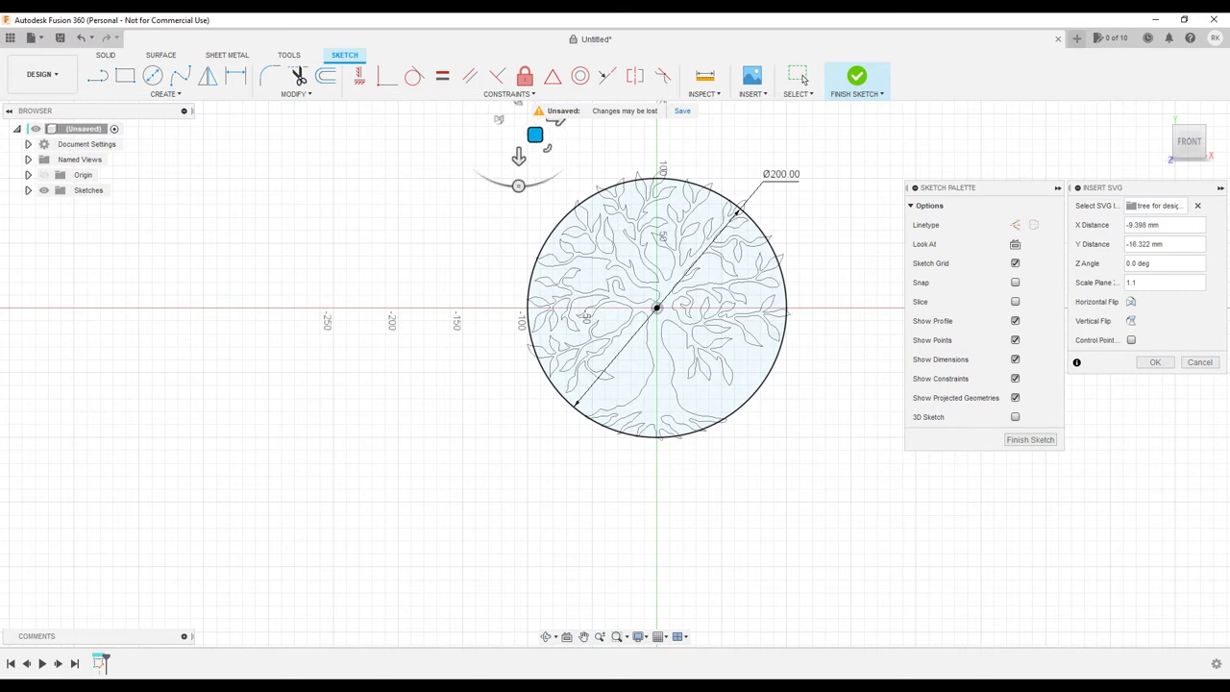
# Scale the tree by 0.95, position its roots and branches within the circle and confirm the SVG insertion.
pyautogui.write('95')
pyautogui.moveTo(535, 134); pyautogui.dragTo(541, 147)
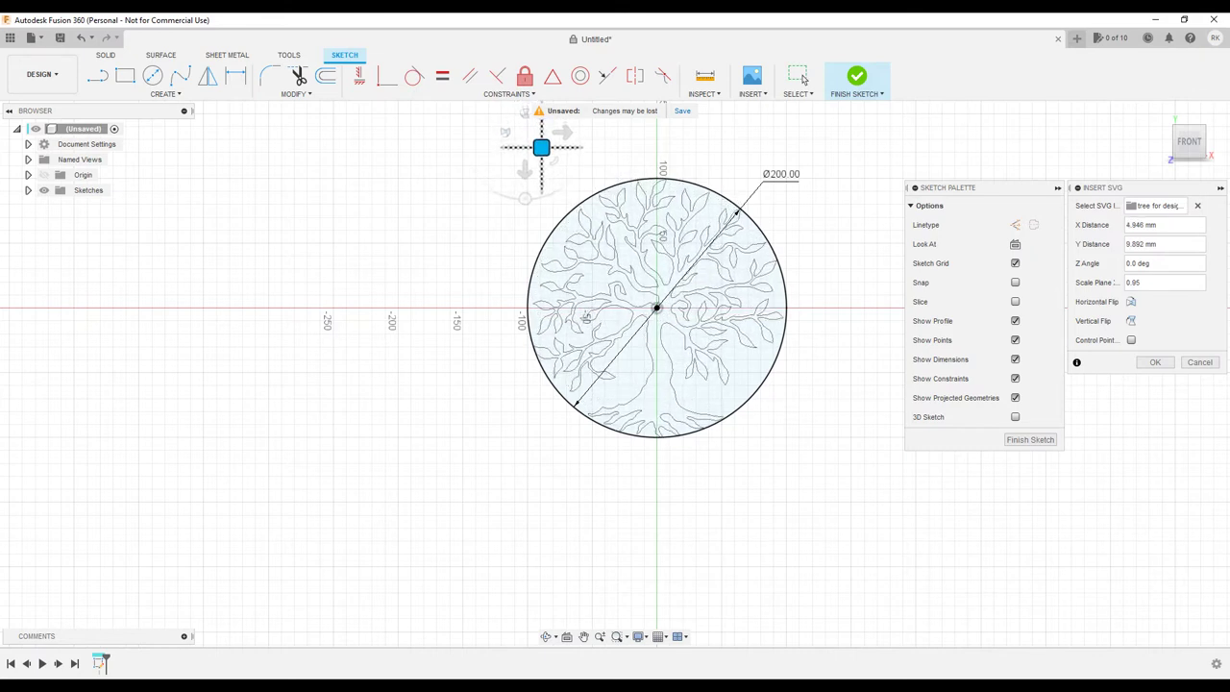
pyautogui.moveTo(541, 147); pyautogui.dragTo(542, 147)
pyautogui.click(1155, 361)
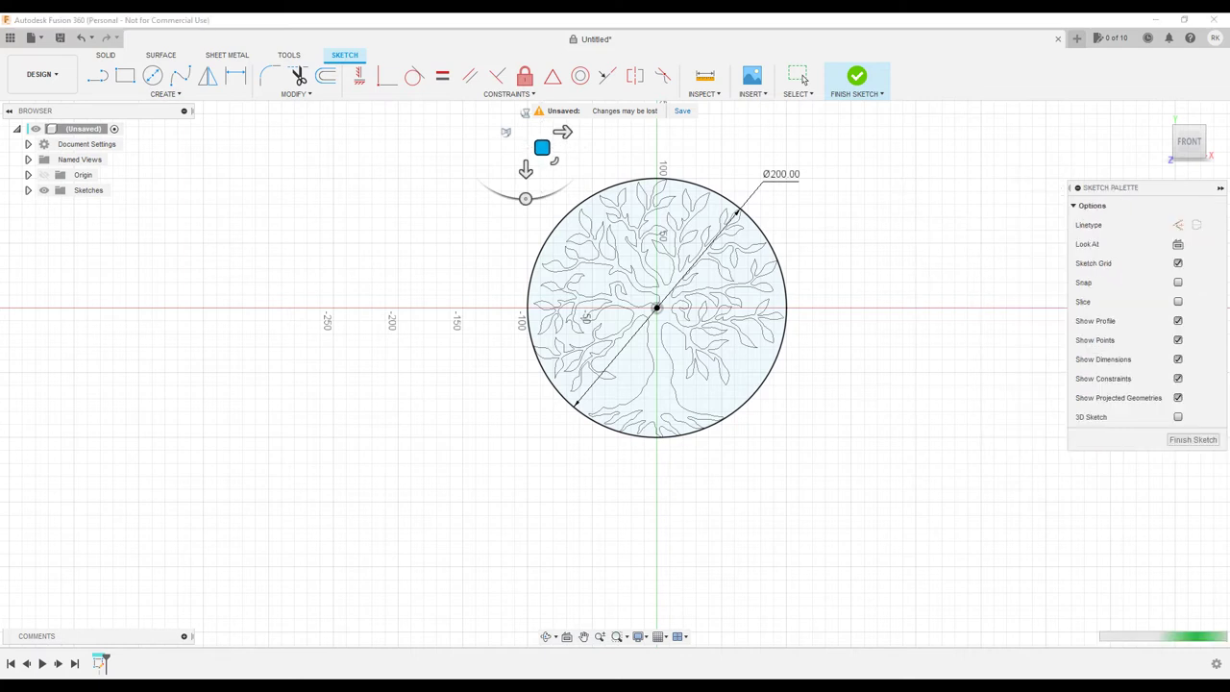
# Finish the sketch and extrude the tree profile 5 mm as a new body.
pyautogui.click(798, 77)
pyautogui.scroll(2, 793, 223)
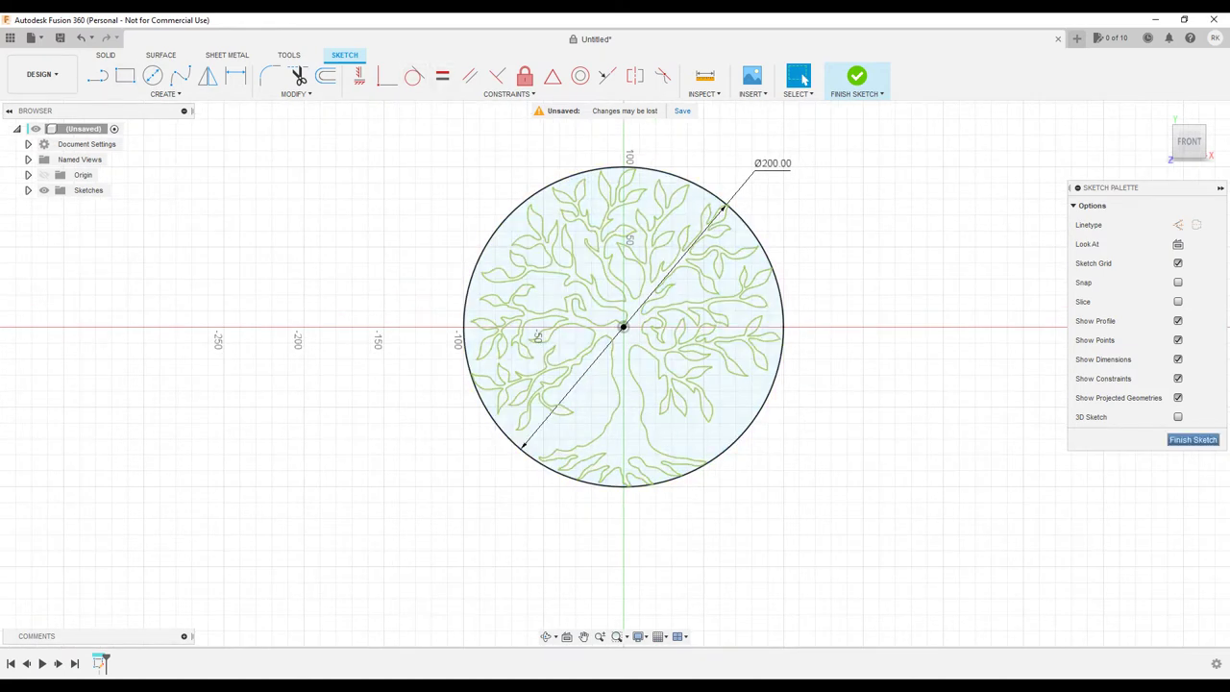
pyautogui.click(1192, 439)
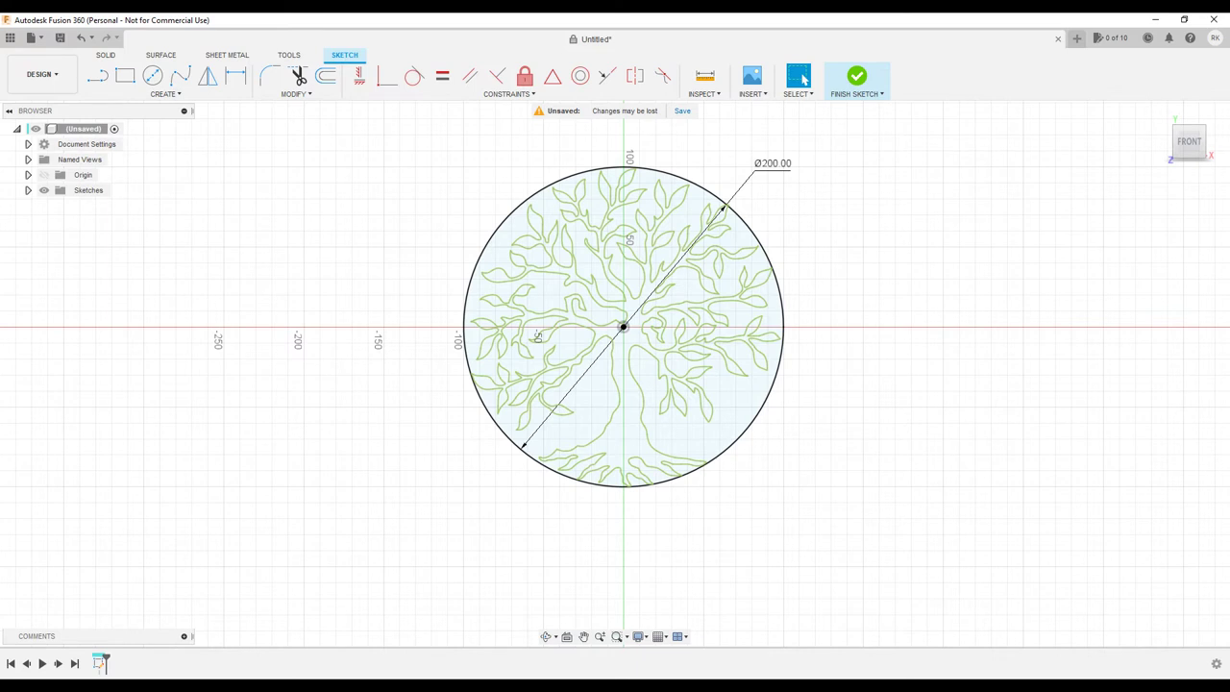
pyautogui.press('e')
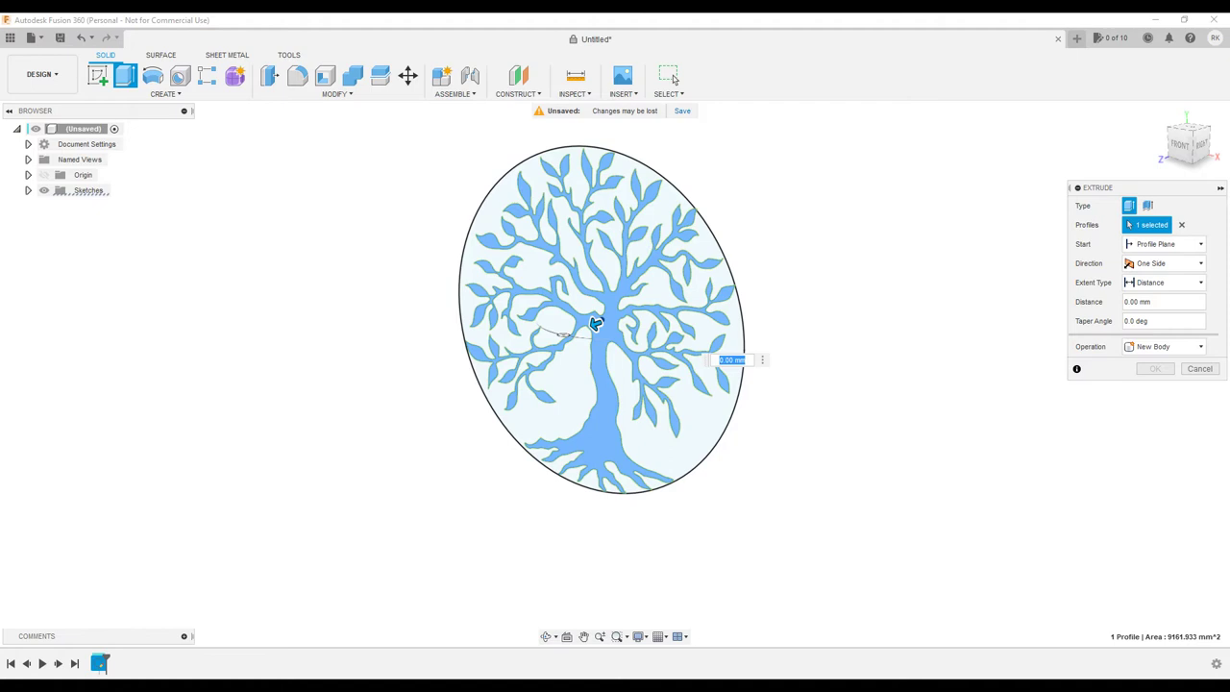
pyautogui.write('5')
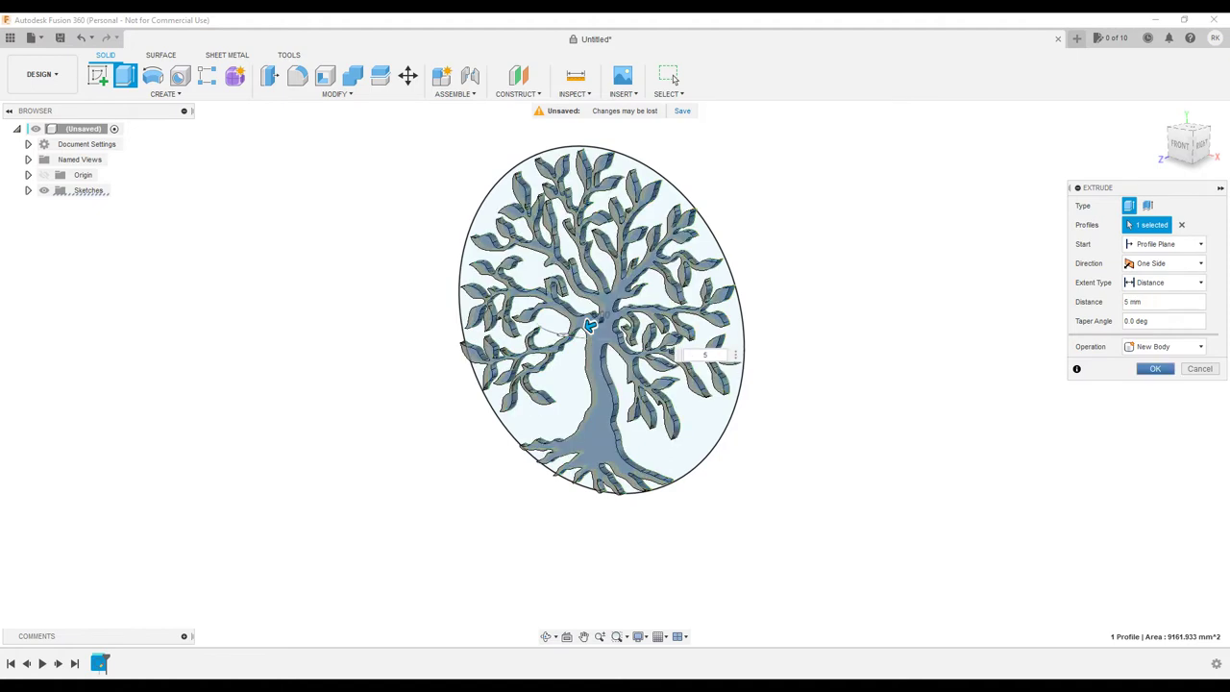
pyautogui.press('Return')
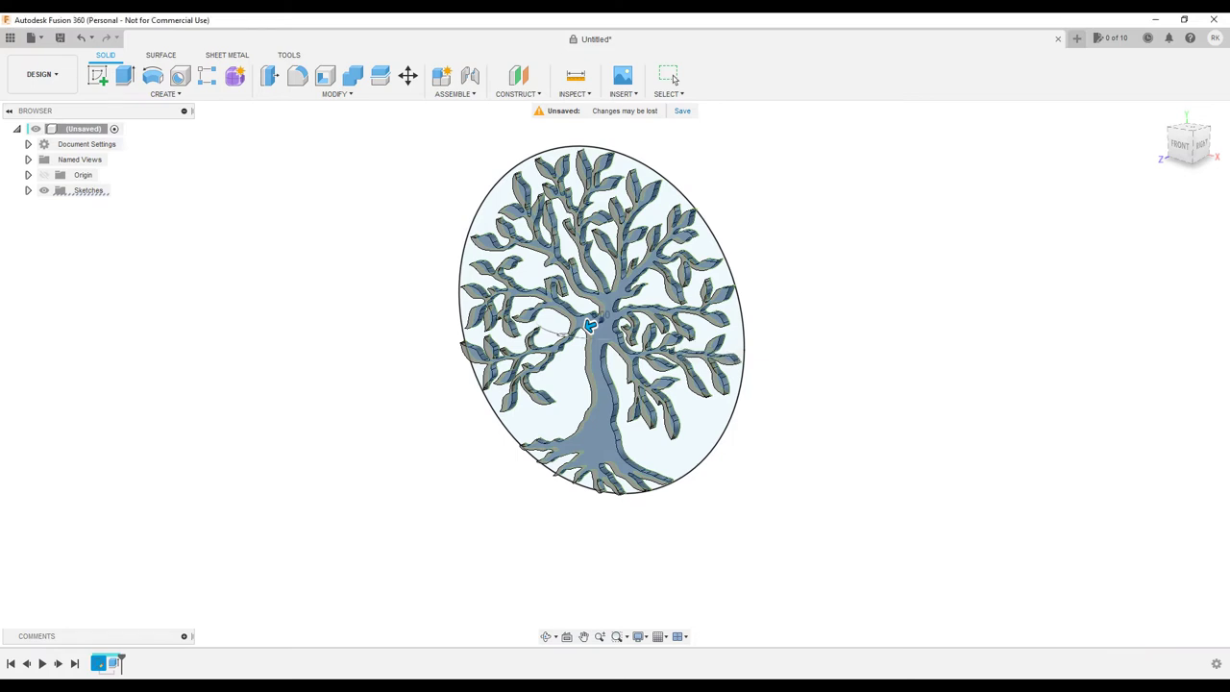
# Examine the extruded tree from the front and at an angle, checking its branches and roots against the circle.
pyautogui.scroll(-2, 711, 365)
pyautogui.keyDown('shift'); pyautogui.moveTo(664, 355); pyautogui.dragTo(774, 356, button='middle'); pyautogui.keyUp('shift')
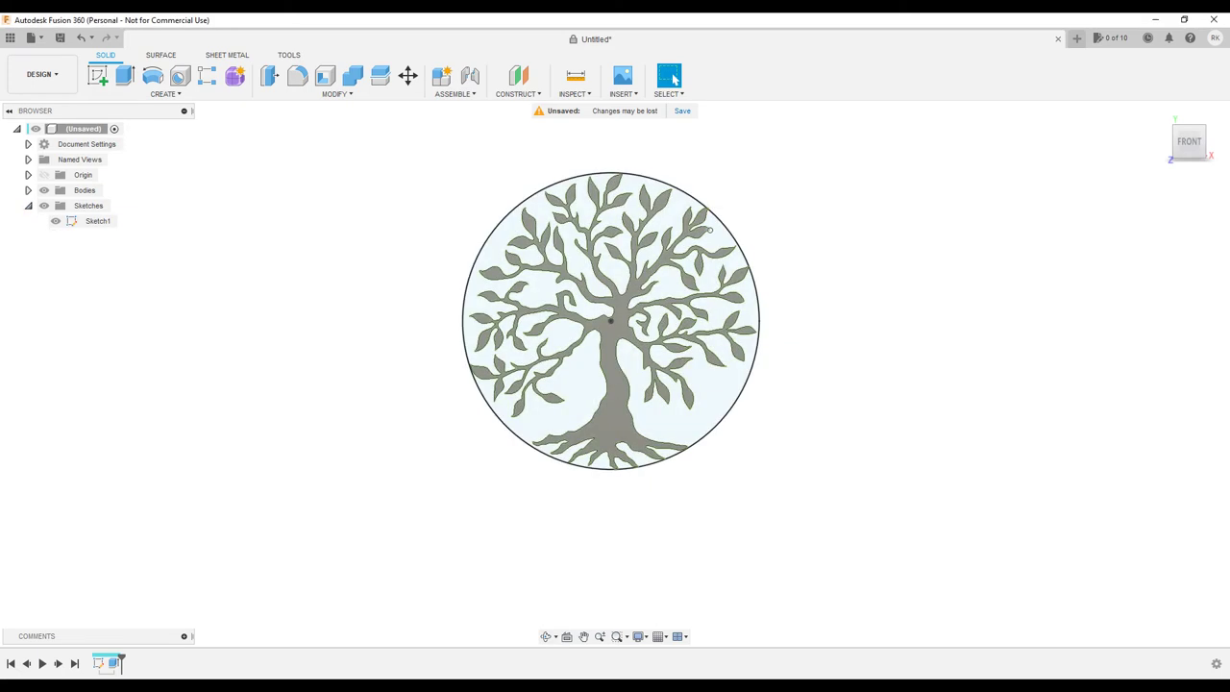
pyautogui.scroll(1, 627, 374)
pyautogui.keyDown('shift'); pyautogui.moveTo(626, 374); pyautogui.dragTo(538, 351, button='middle'); pyautogui.keyUp('shift')
pyautogui.scroll(4, 652, 381)
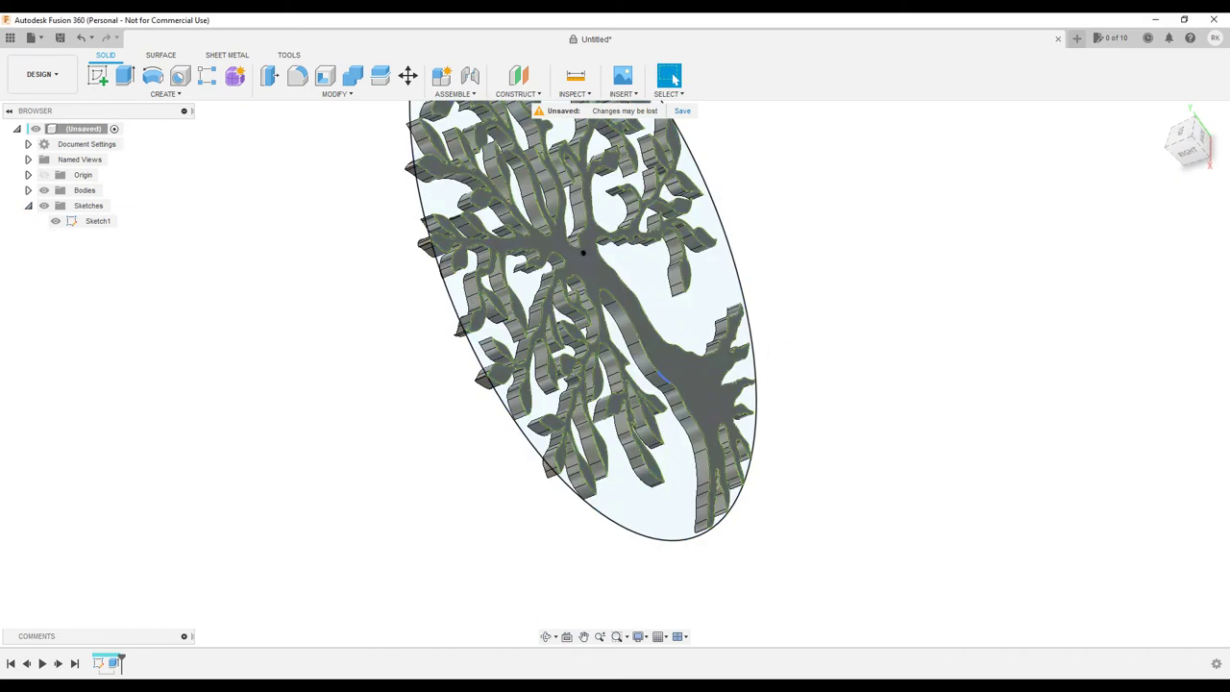
pyautogui.click(673, 365)
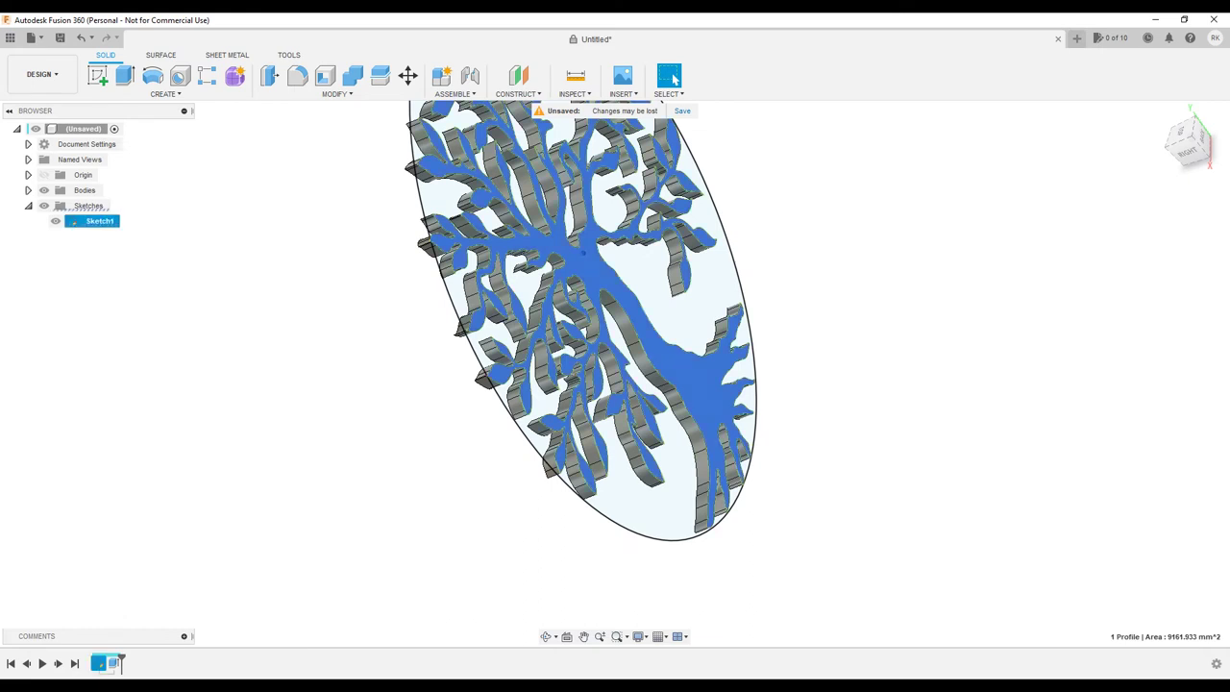
pyautogui.rightClick(694, 375)
pyautogui.press('Escape')
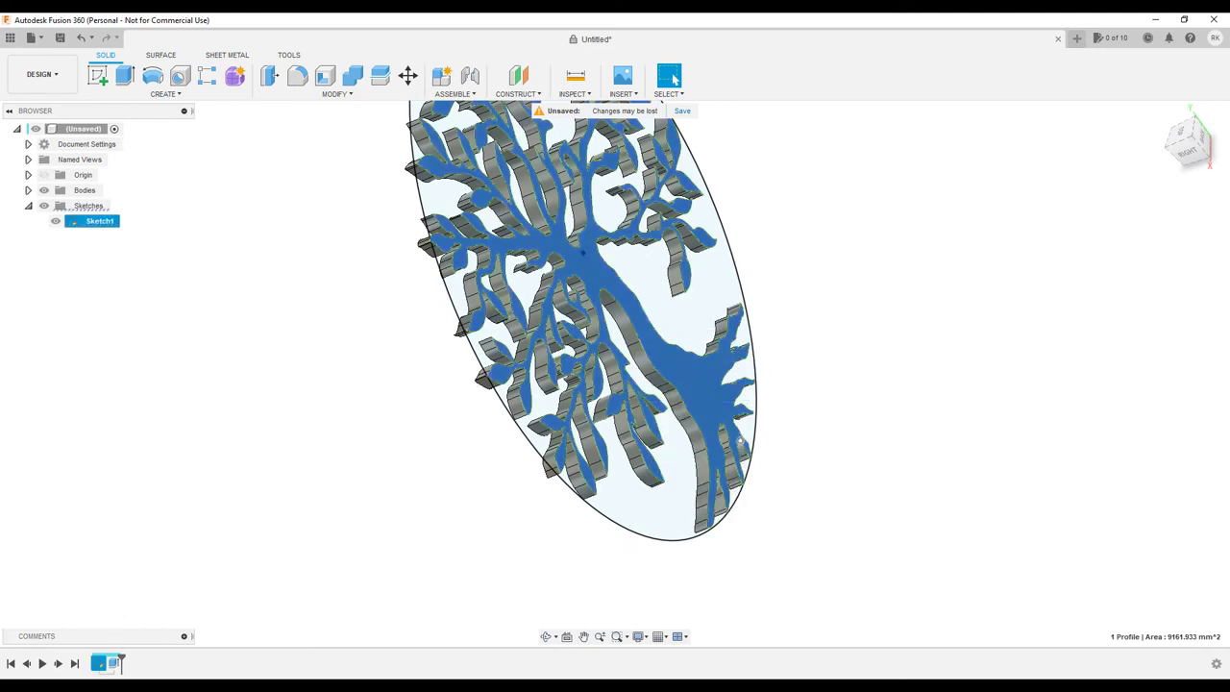
pyautogui.keyDown('shift'); pyautogui.moveTo(677, 452); pyautogui.dragTo(624, 444, button='middle'); pyautogui.keyUp('shift')
pyautogui.click(669, 77)
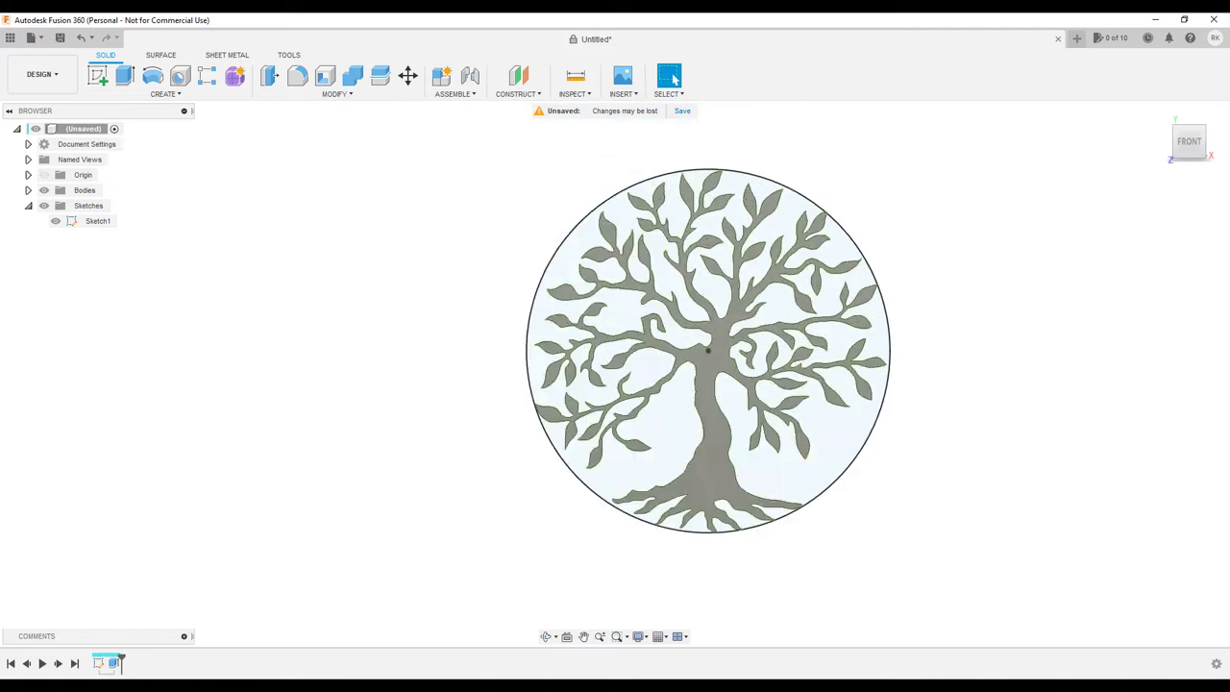
# Start a new sketch on the circle's profile plane and draw a concentric inner circle about 191 mm in diameter.
pyautogui.click(691, 394)
pyautogui.click(98, 75)
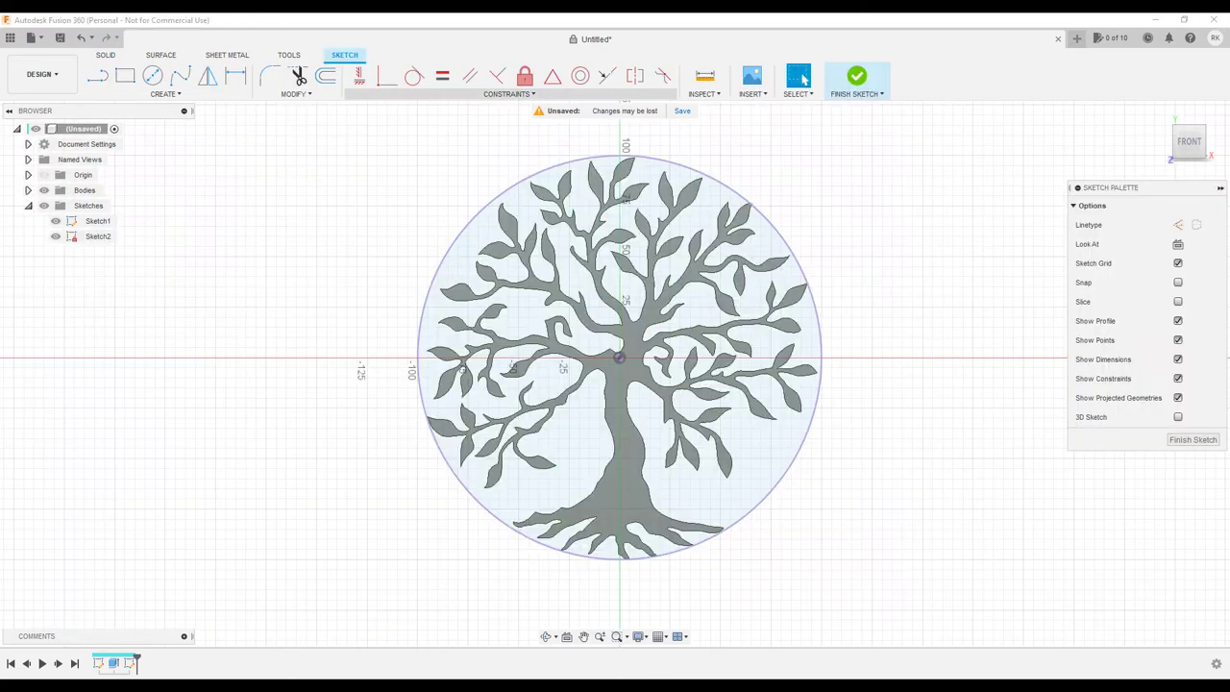
pyautogui.press('c')
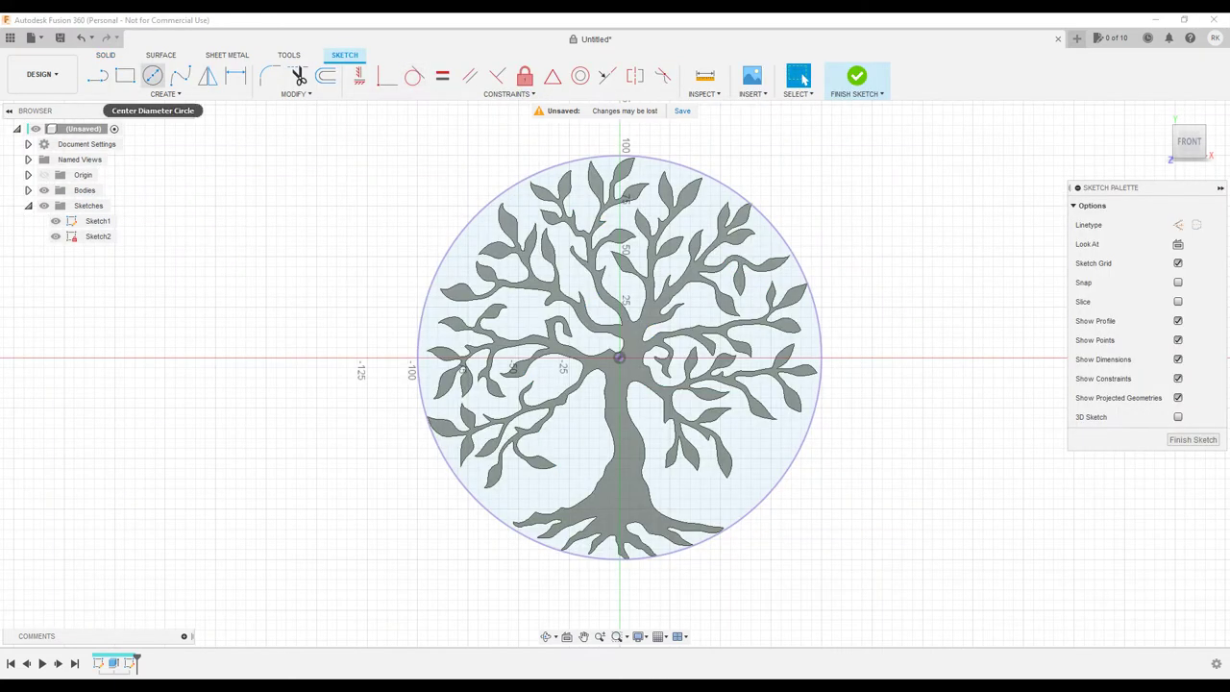
pyautogui.click(620, 358)
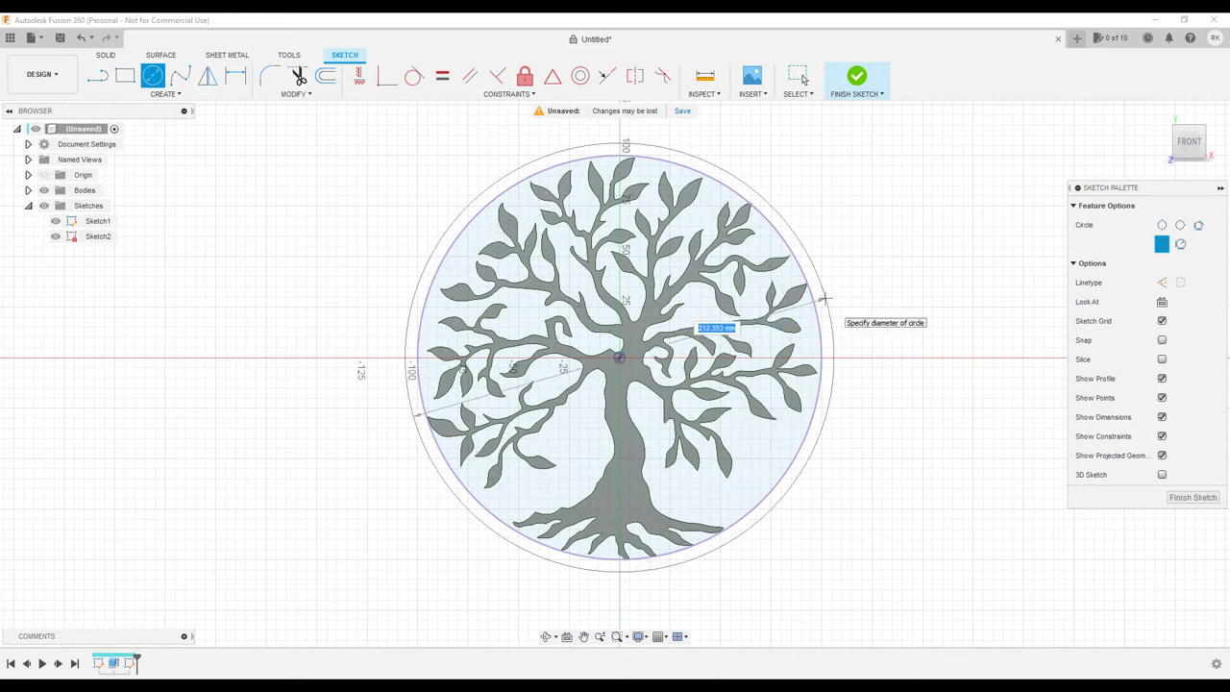
pyautogui.scroll(2, 815, 310)
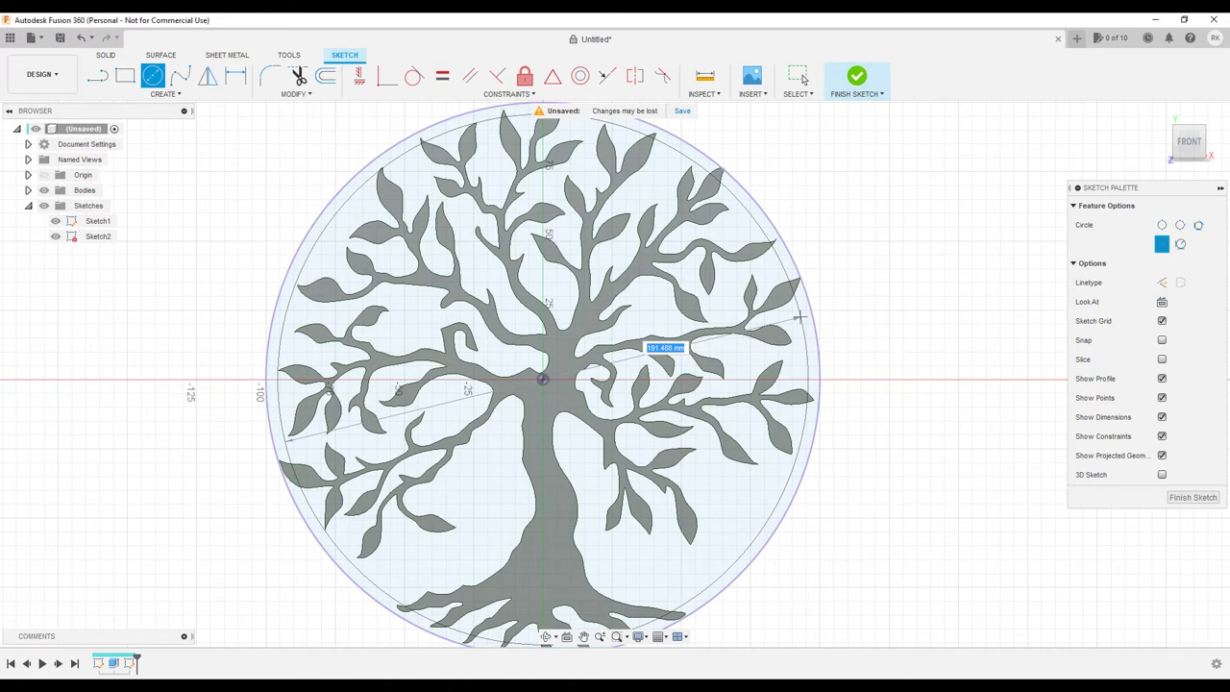
pyautogui.click(801, 317)
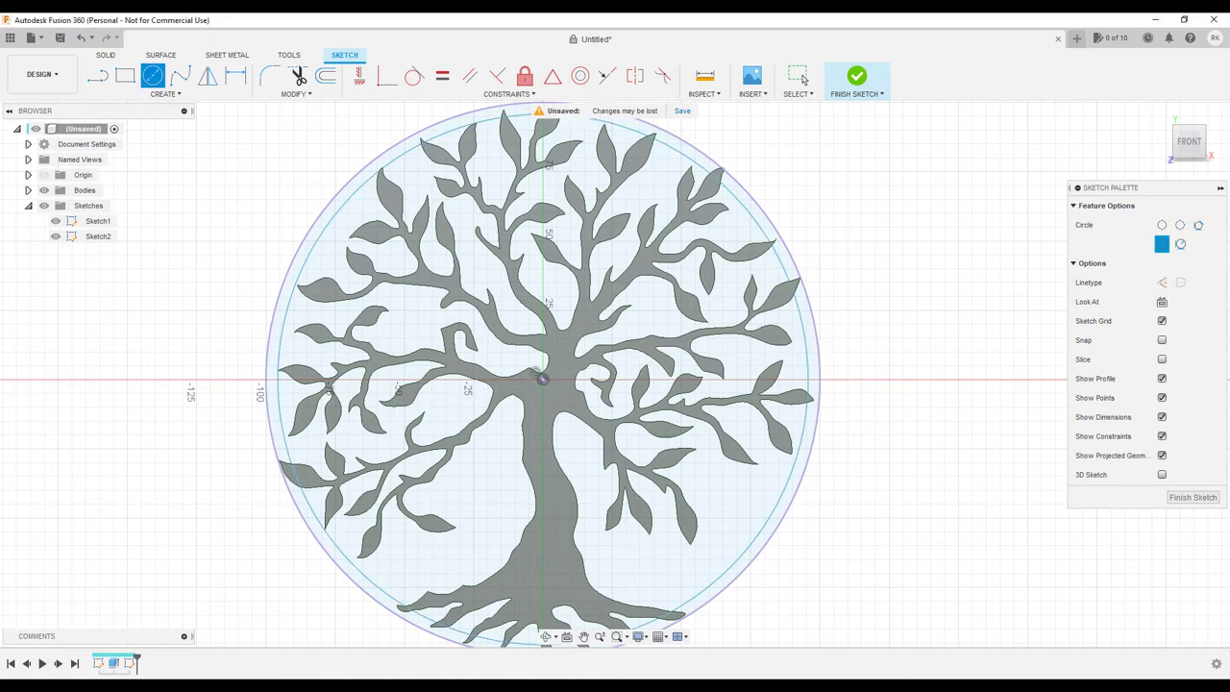
# Dimension the gap between the inner and outer circles to 5 mm and finish the sketch.
pyautogui.click(235, 77)
pyautogui.click(791, 299)
pyautogui.click(800, 275)
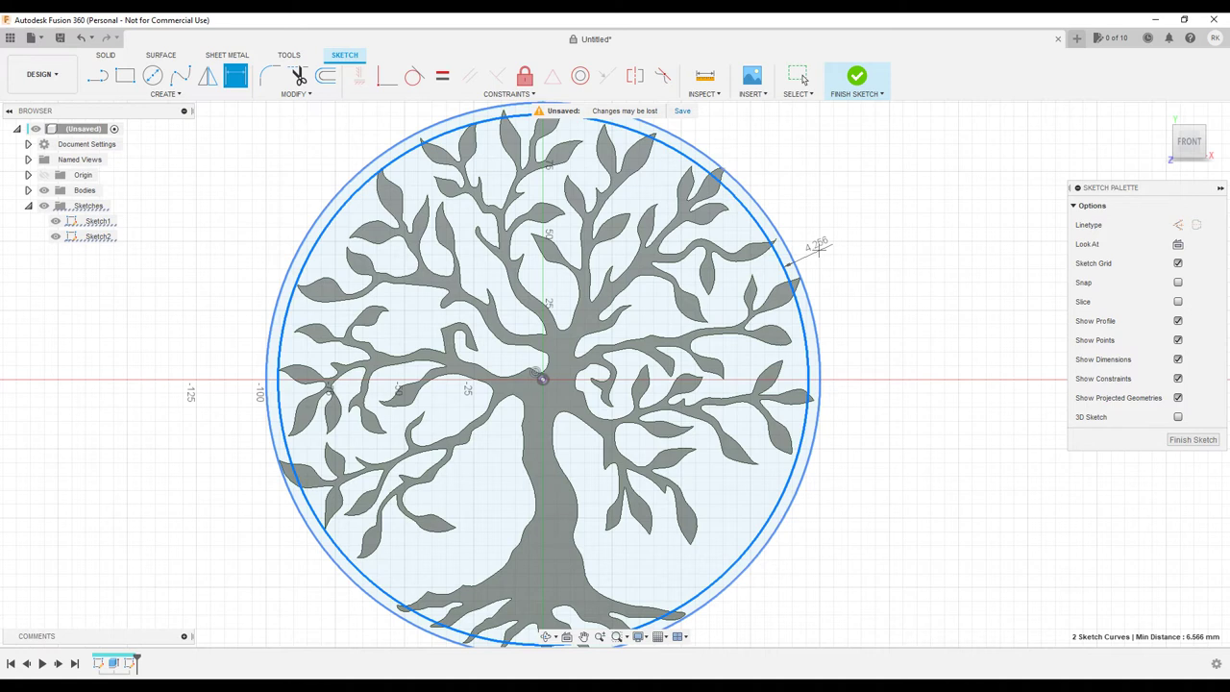
pyautogui.click(817, 248)
pyautogui.write('5')
pyautogui.press('Return')
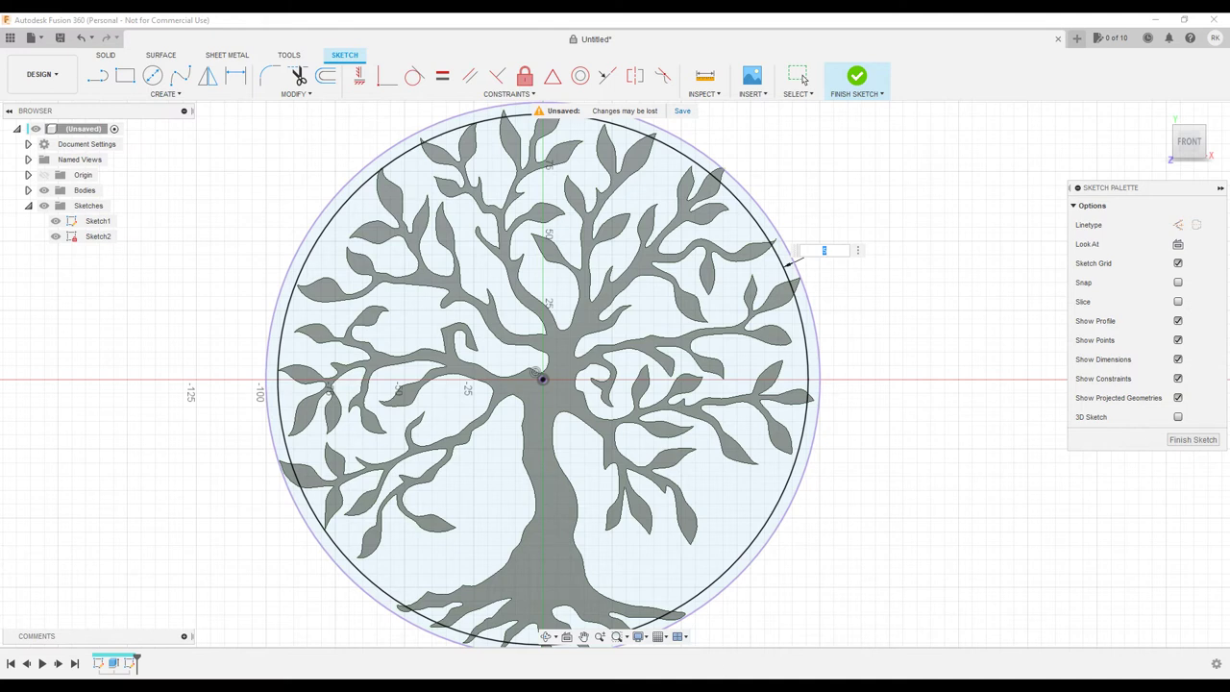
pyautogui.scroll(-2, 964, 279)
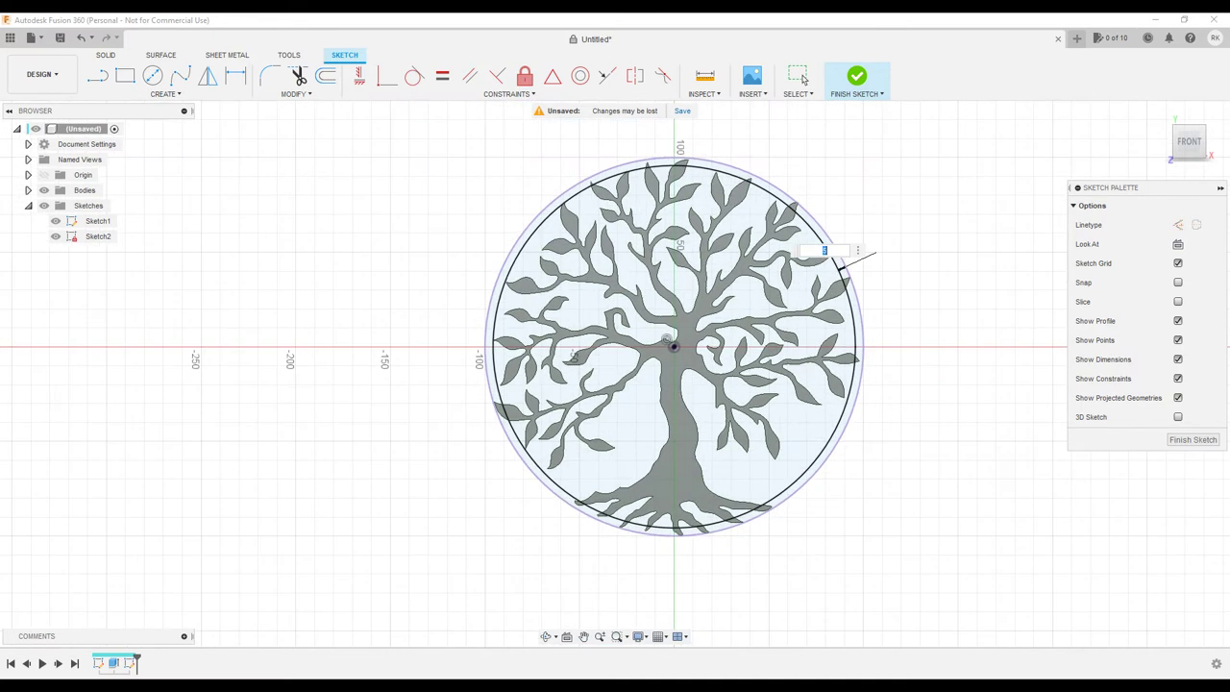
pyautogui.click(1193, 439)
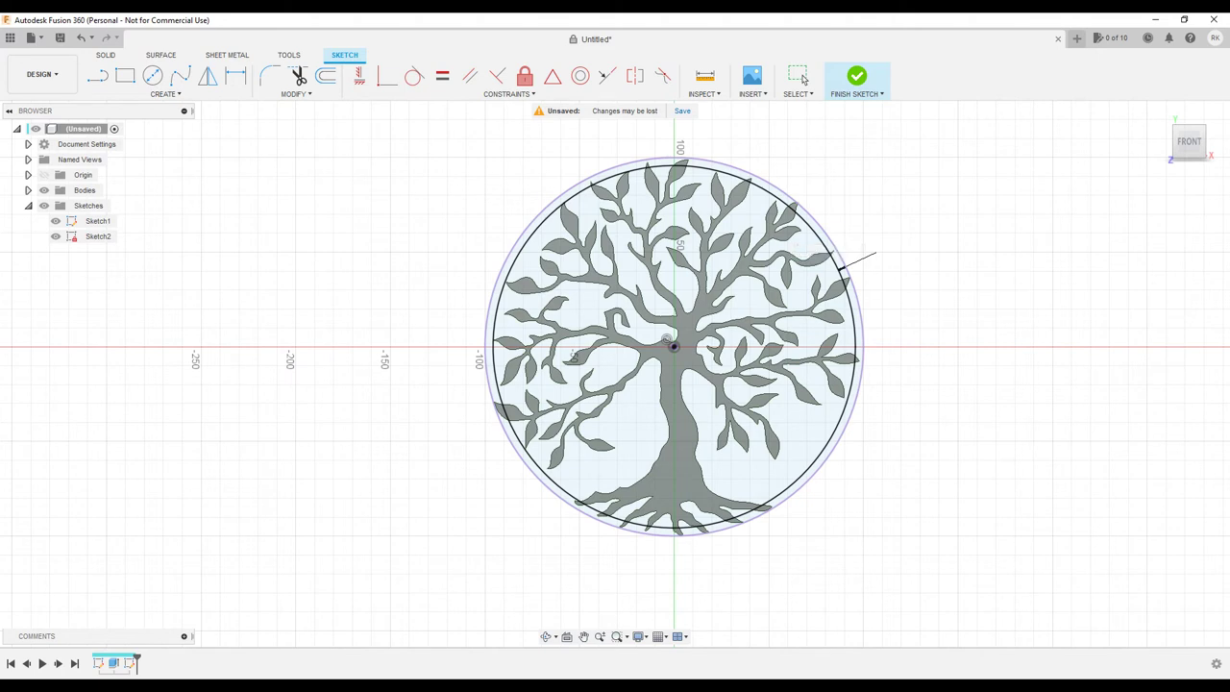
pyautogui.click(856, 75)
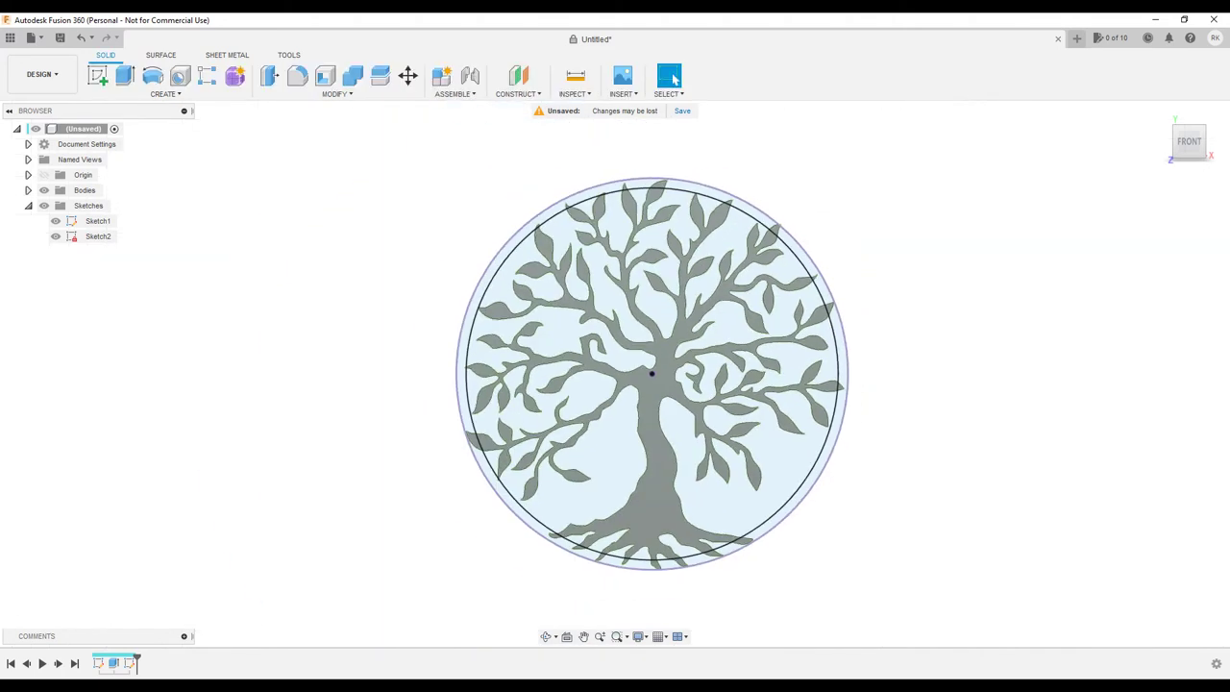
# Set up an Extrude of the ring profile between the two circles with its extent type set to To Object.
pyautogui.scroll(2, 889, 446)
pyautogui.click(125, 75)
pyautogui.scroll(1, 858, 364)
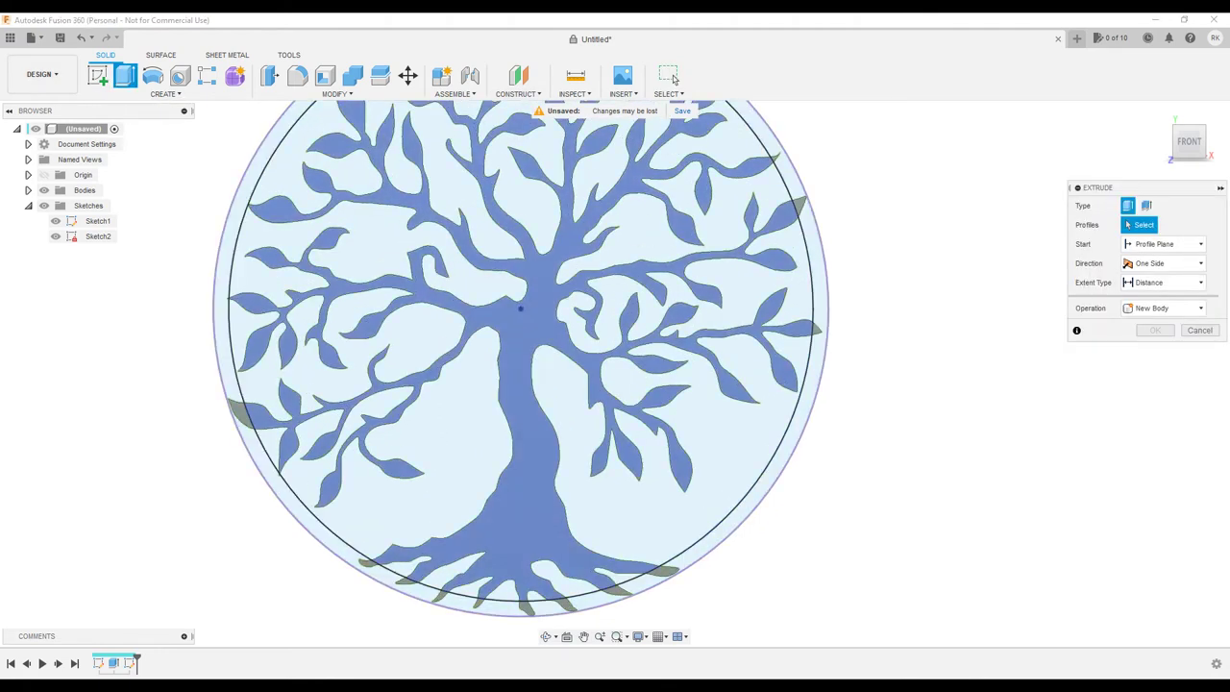
pyautogui.click(818, 370)
pyautogui.scroll(-4, 853, 368)
pyautogui.keyDown('shift'); pyautogui.moveTo(853, 368); pyautogui.dragTo(838, 415, button='middle'); pyautogui.keyUp('shift')
pyautogui.scroll(3, 808, 425)
pyautogui.keyDown('shift'); pyautogui.moveTo(728, 492); pyautogui.dragTo(698, 465, button='middle'); pyautogui.keyUp('shift')
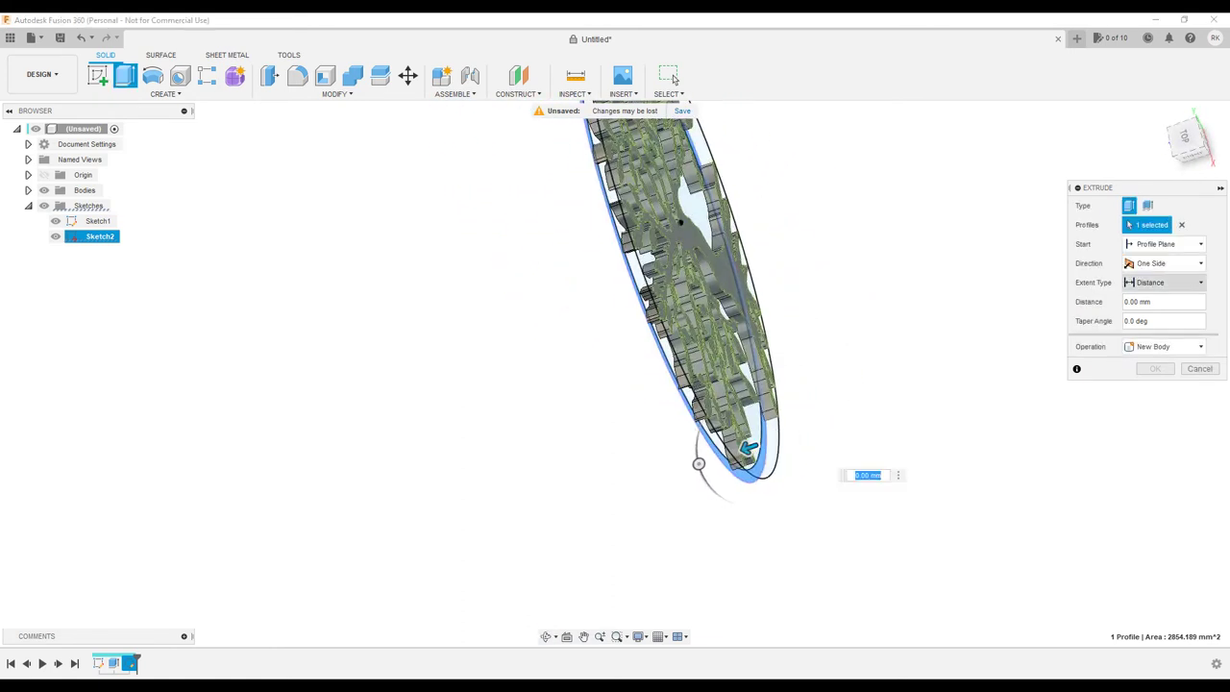
pyautogui.click(1163, 282)
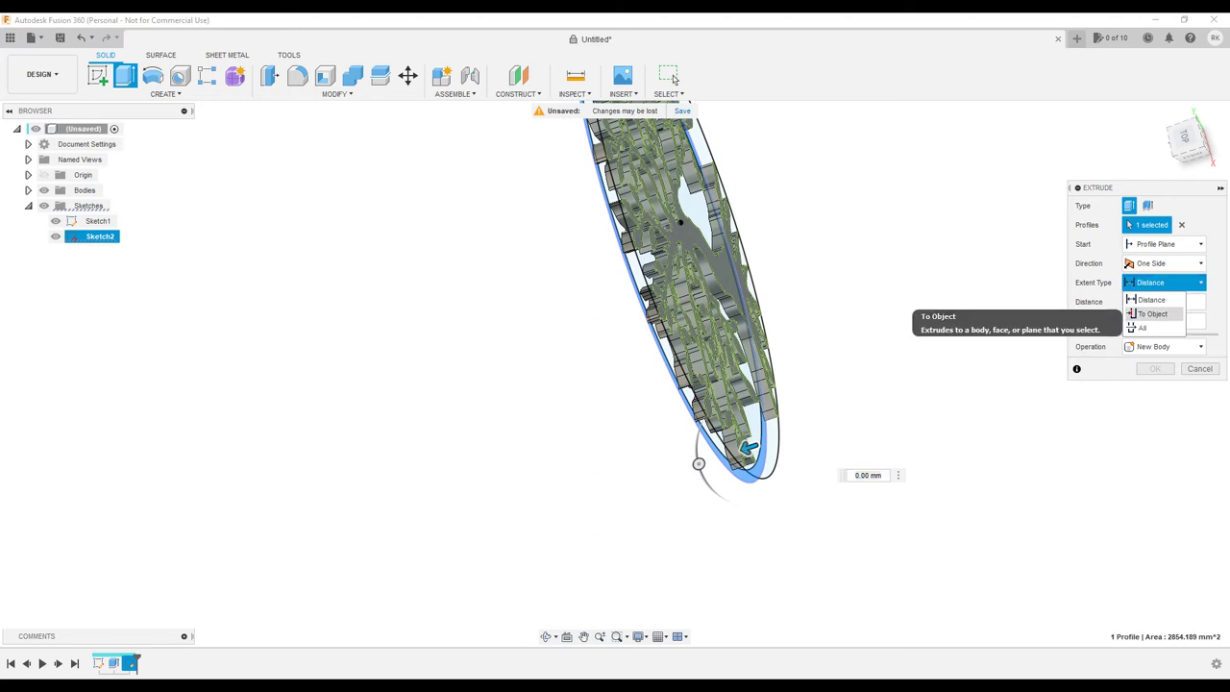
pyautogui.click(1153, 315)
# Extrude the ring up to the tree's flat face opposite the sketch plane, with the operation set to Join.
pyautogui.scroll(3, 850, 396)
pyautogui.keyDown('shift'); pyautogui.moveTo(846, 399); pyautogui.dragTo(743, 438, button='middle'); pyautogui.keyUp('shift')
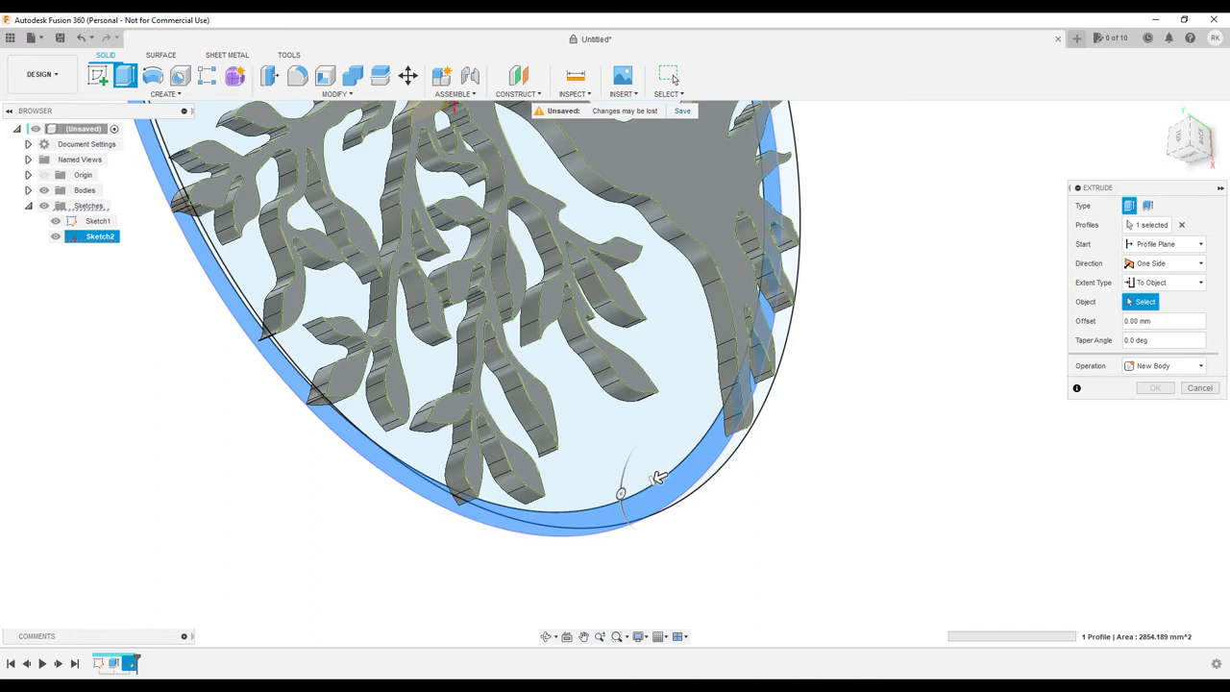
pyautogui.click(658, 478)
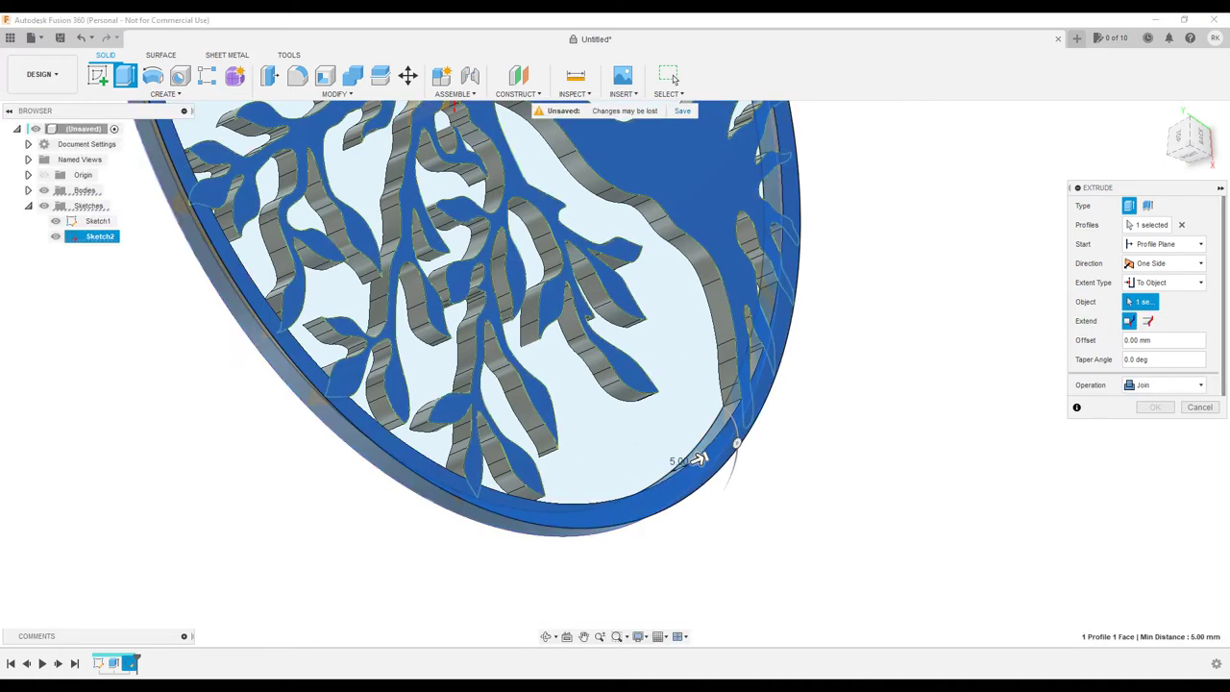
pyautogui.scroll(-5, 851, 451)
pyautogui.keyDown('shift'); pyautogui.moveTo(852, 451); pyautogui.dragTo(1009, 455, button='middle'); pyautogui.keyUp('shift')
pyautogui.keyDown('shift'); pyautogui.moveTo(787, 446); pyautogui.dragTo(805, 442, button='middle'); pyautogui.keyUp('shift')
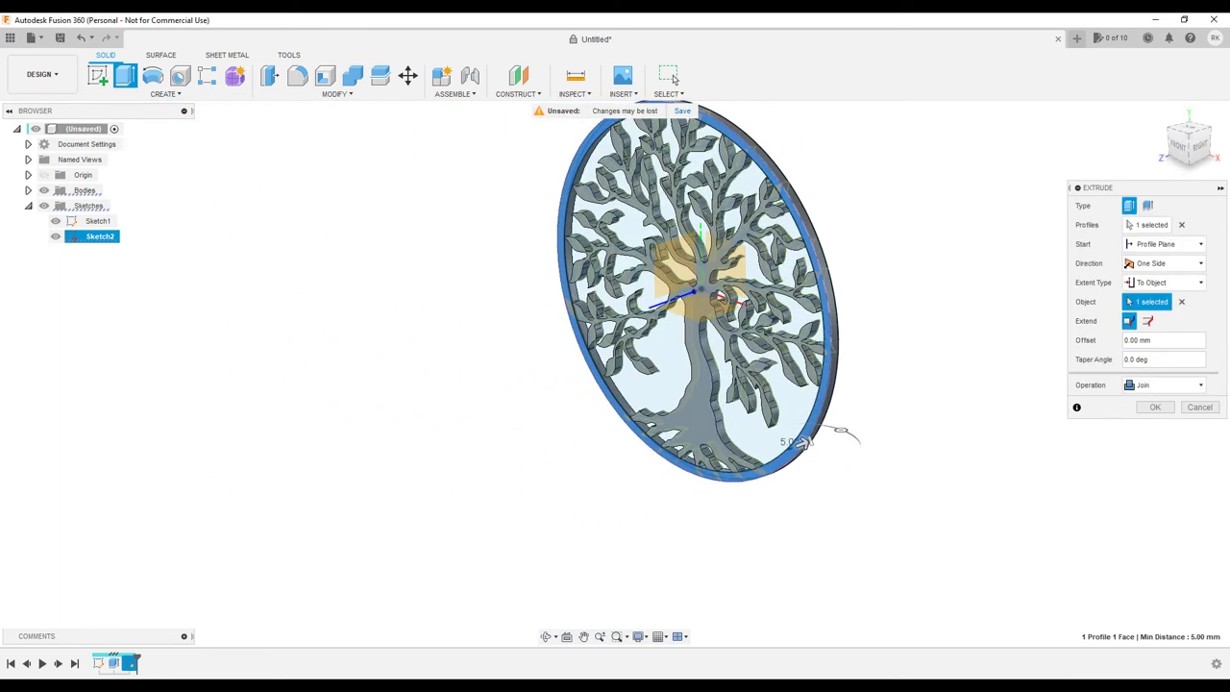
pyautogui.press('Return')
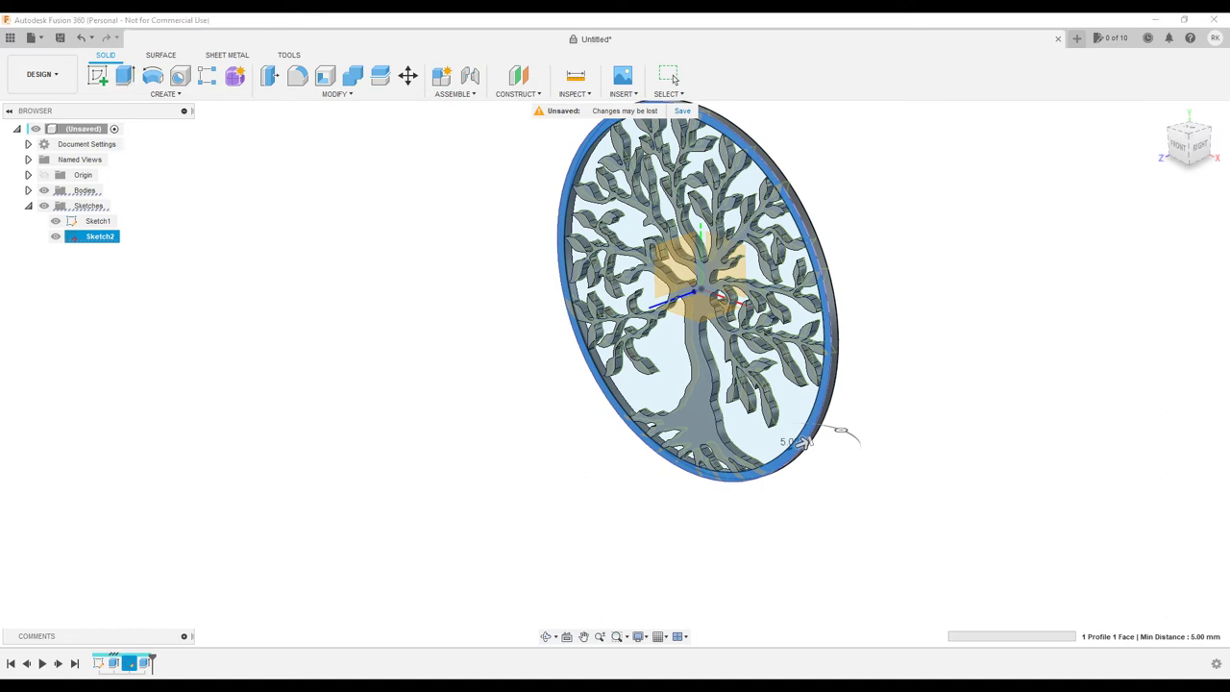
# Hide the first sketch and inspect the joined tree and ring from the front and at an angle.
pyautogui.scroll(-4, 889, 346)
pyautogui.keyDown('shift'); pyautogui.moveTo(889, 346); pyautogui.dragTo(970, 352, button='middle'); pyautogui.keyUp('shift')
pyautogui.scroll(4, 920, 317)
pyautogui.keyDown('shift'); pyautogui.moveTo(919, 317); pyautogui.dragTo(954, 315, button='middle'); pyautogui.keyUp('shift')
pyautogui.scroll(4, 885, 269)
pyautogui.scroll(-5, 906, 296)
pyautogui.click(55, 221)
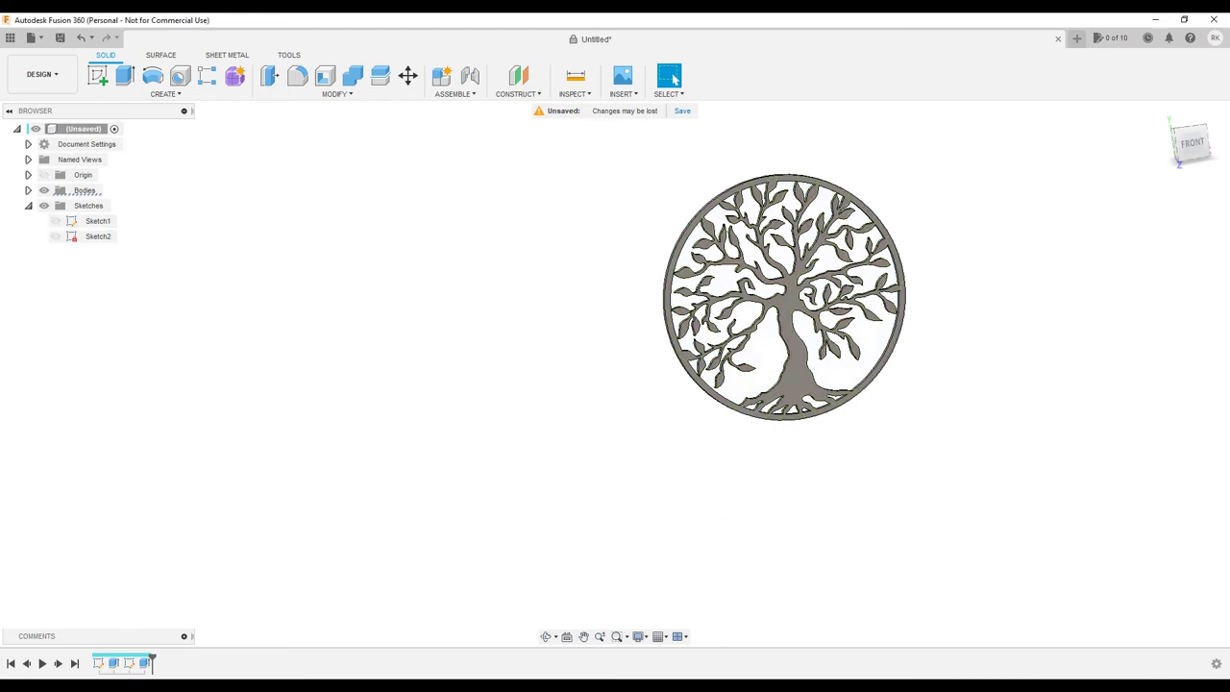
pyautogui.scroll(3, 1003, 328)
pyautogui.keyDown('shift'); pyautogui.moveTo(1002, 327); pyautogui.dragTo(989, 316, button='middle'); pyautogui.keyUp('shift')
pyautogui.click(673, 80)
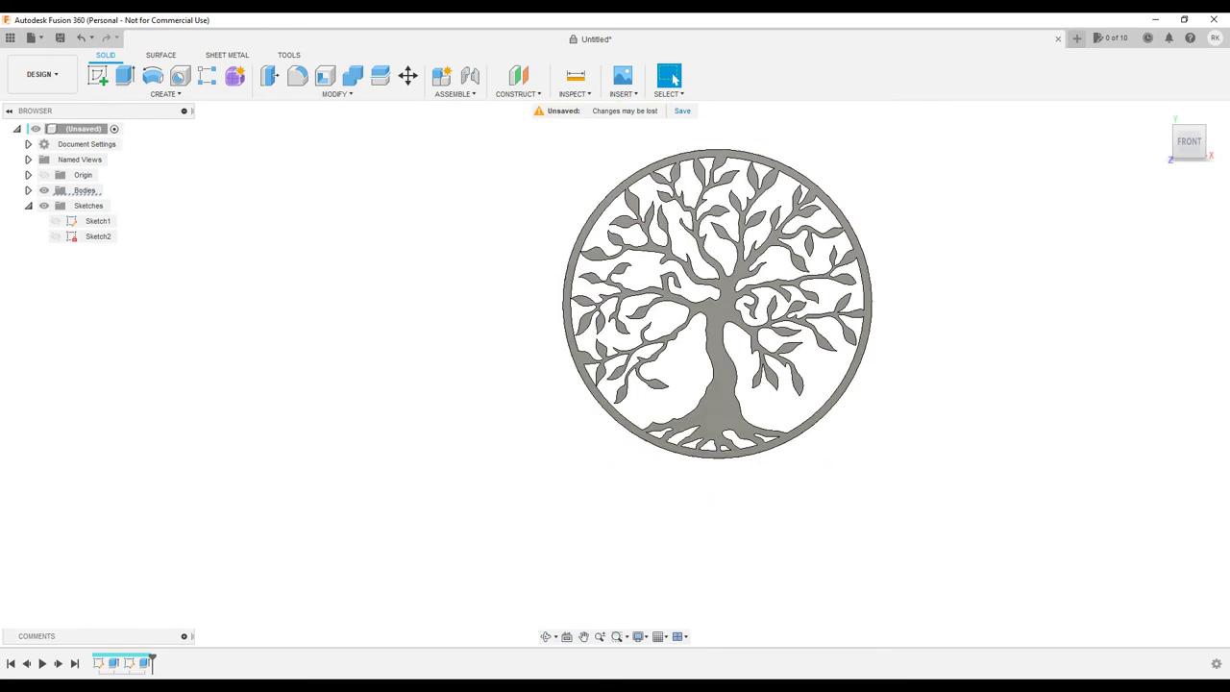
pyautogui.scroll(1, 894, 308)
pyautogui.scroll(-2, 894, 298)
pyautogui.keyDown('shift'); pyautogui.moveTo(894, 298); pyautogui.dragTo(812, 279, button='middle'); pyautogui.keyUp('shift')
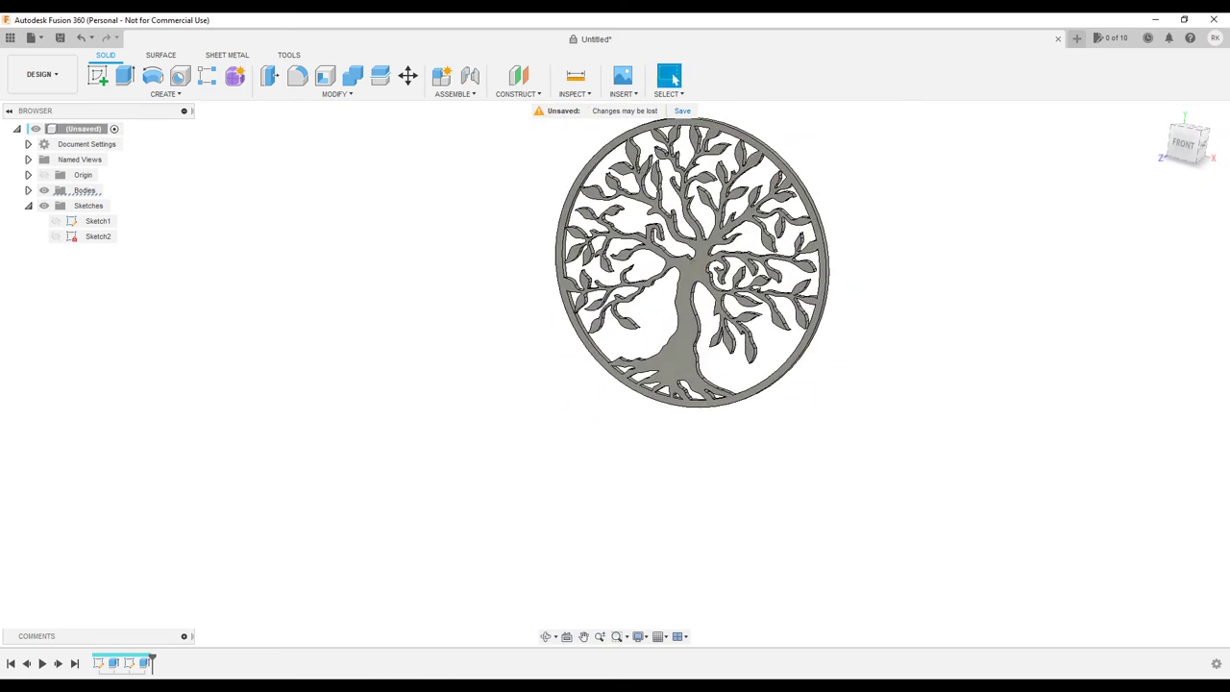
pyautogui.click(56, 236)
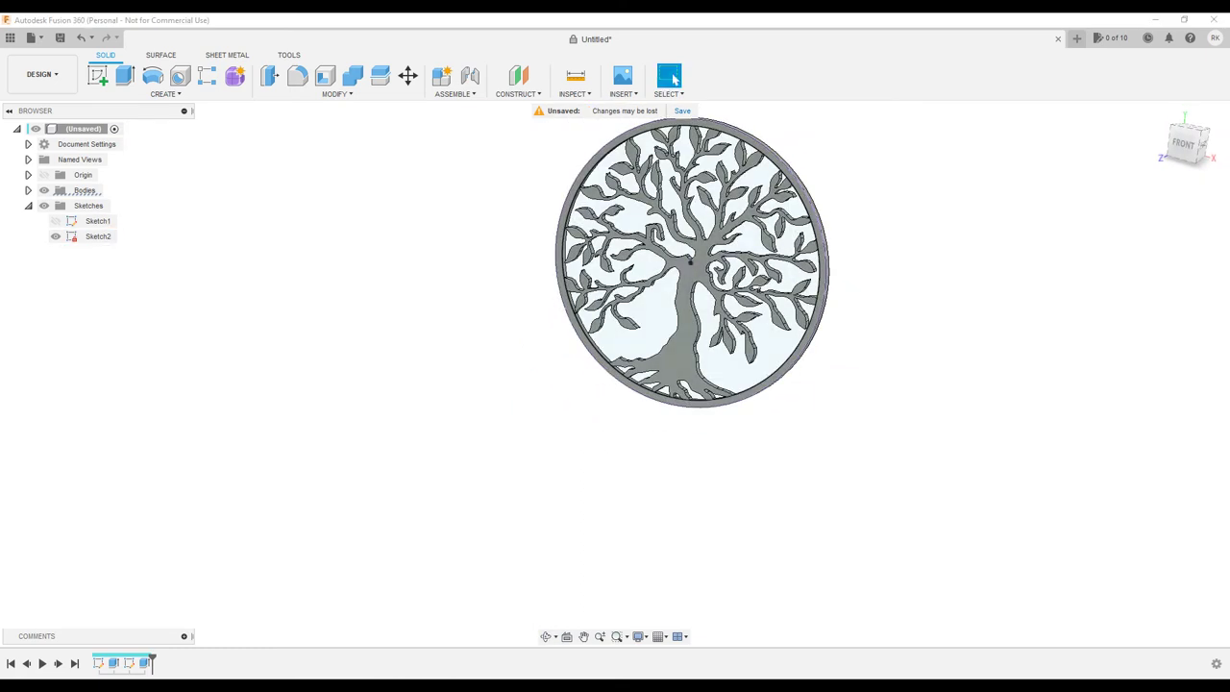
pyautogui.click(125, 76)
pyautogui.scroll(6, 733, 139)
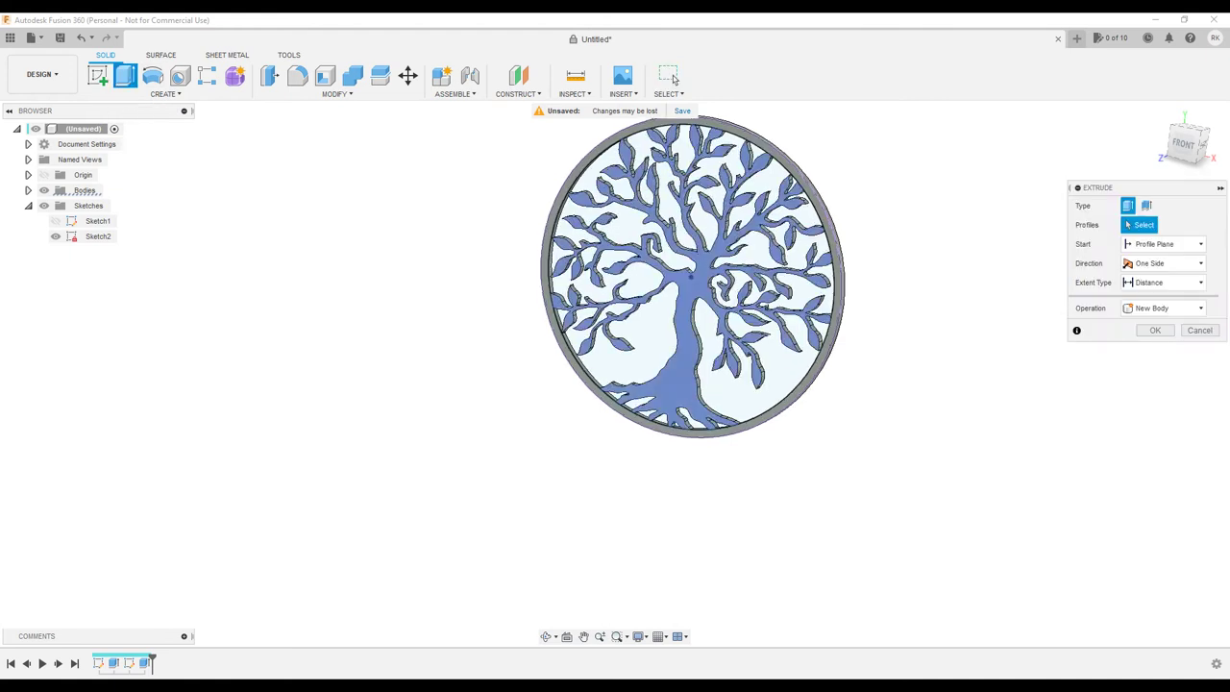
pyautogui.click(817, 166)
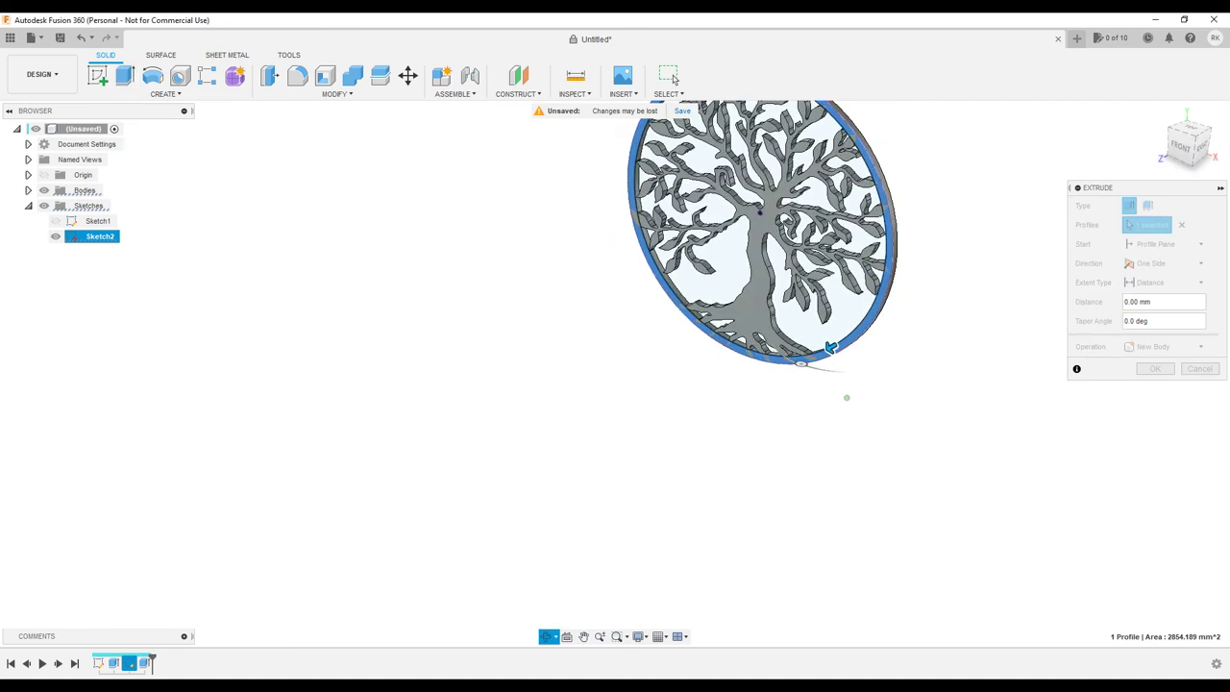
# Edit the ring's extrusion to Two Sides with a second-side distance of -10 mm, keep it joined, and hide the ring sketch.
pyautogui.doubleClick(1145, 301)
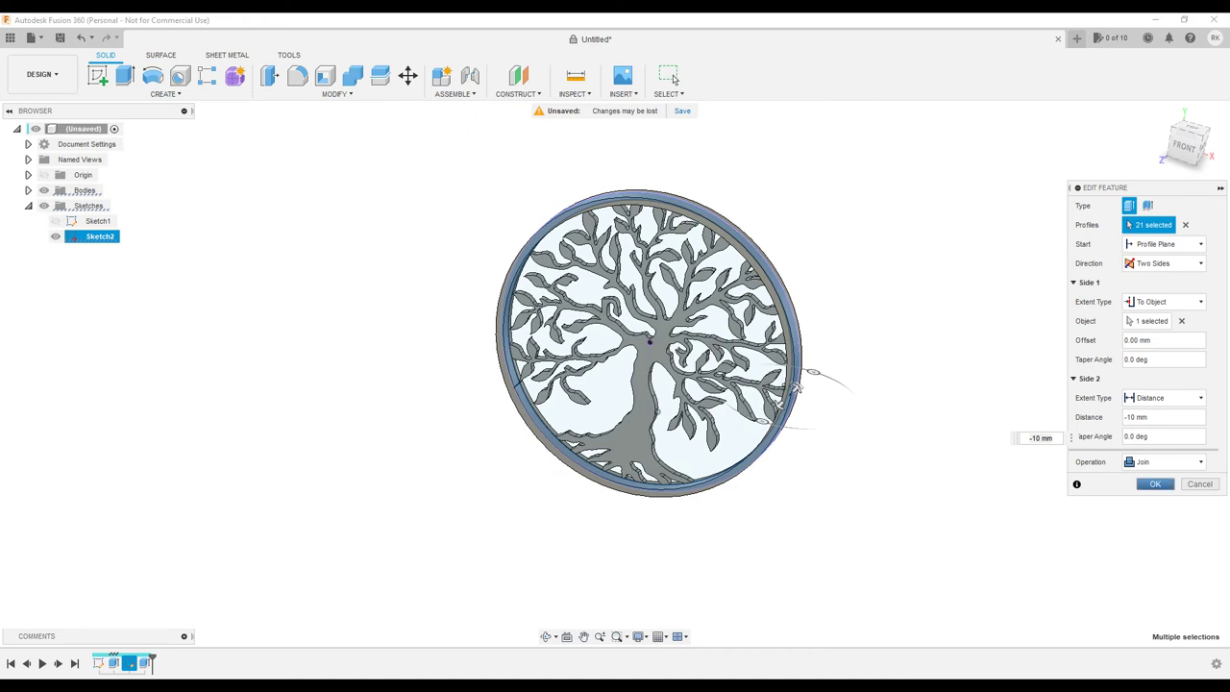
pyautogui.press('Return')
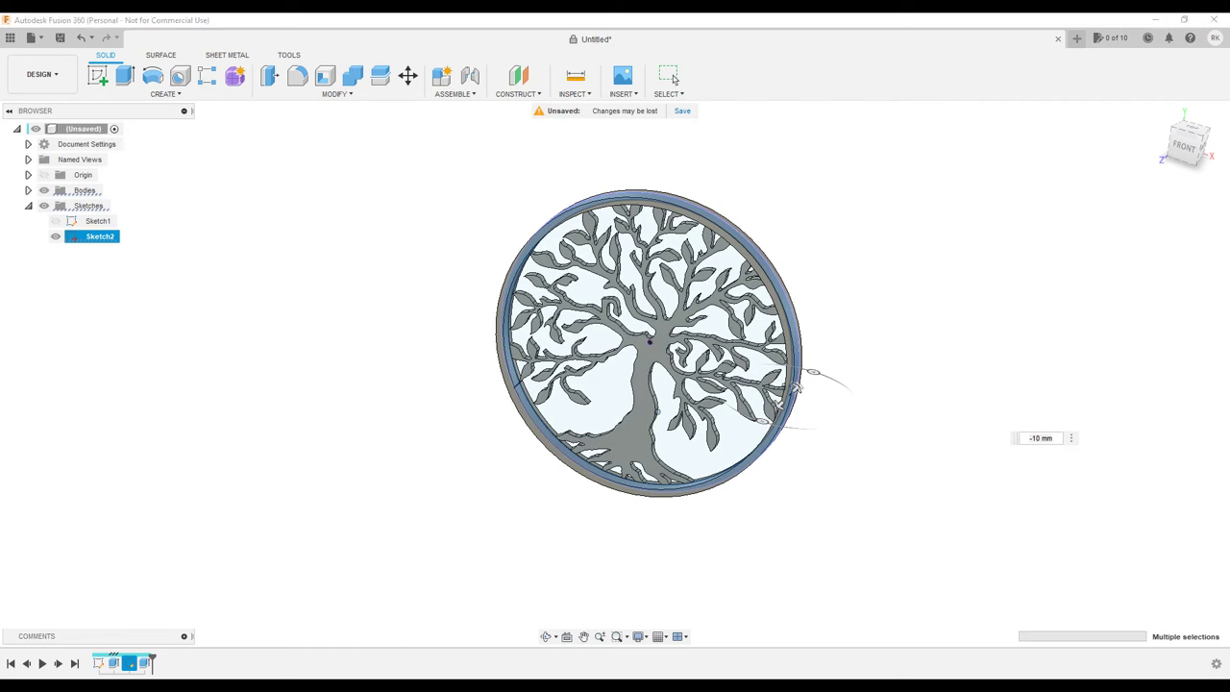
pyautogui.click(674, 79)
pyautogui.keyDown('shift'); pyautogui.moveTo(735, 332); pyautogui.dragTo(746, 296, button='middle'); pyautogui.keyUp('shift')
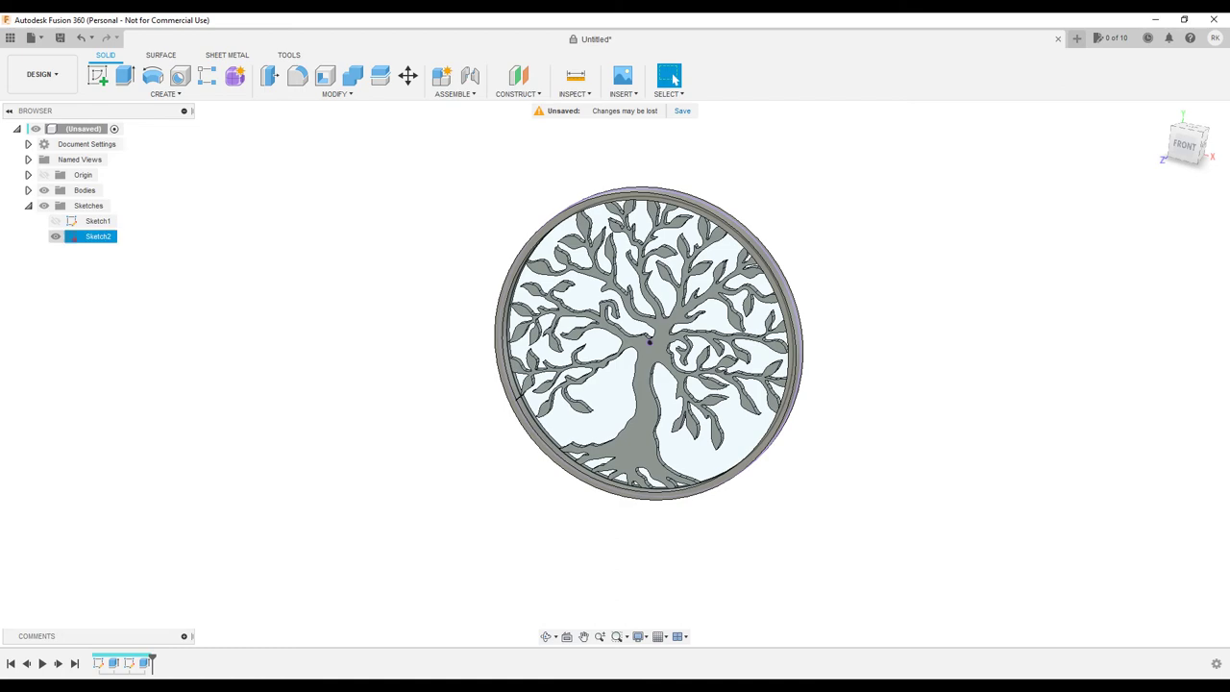
pyautogui.click(55, 236)
# Examine the deepened ring and the tree from the front, up close and at an angle, checking where branches meet the ring.
pyautogui.moveTo(694, 385)
pyautogui.keyDown('shift'); pyautogui.mouseDown(button='middle')
pyautogui.moveTo(700, 250)
pyautogui.moveTo(659, 476)
pyautogui.moveTo(547, 471)
pyautogui.mouseUp(button='middle'); pyautogui.keyUp('shift')
pyautogui.scroll(6, 630, 396)
pyautogui.keyDown('shift'); pyautogui.moveTo(630, 396); pyautogui.dragTo(708, 390, button='middle'); pyautogui.keyUp('shift')
pyautogui.scroll(-6, 707, 390)
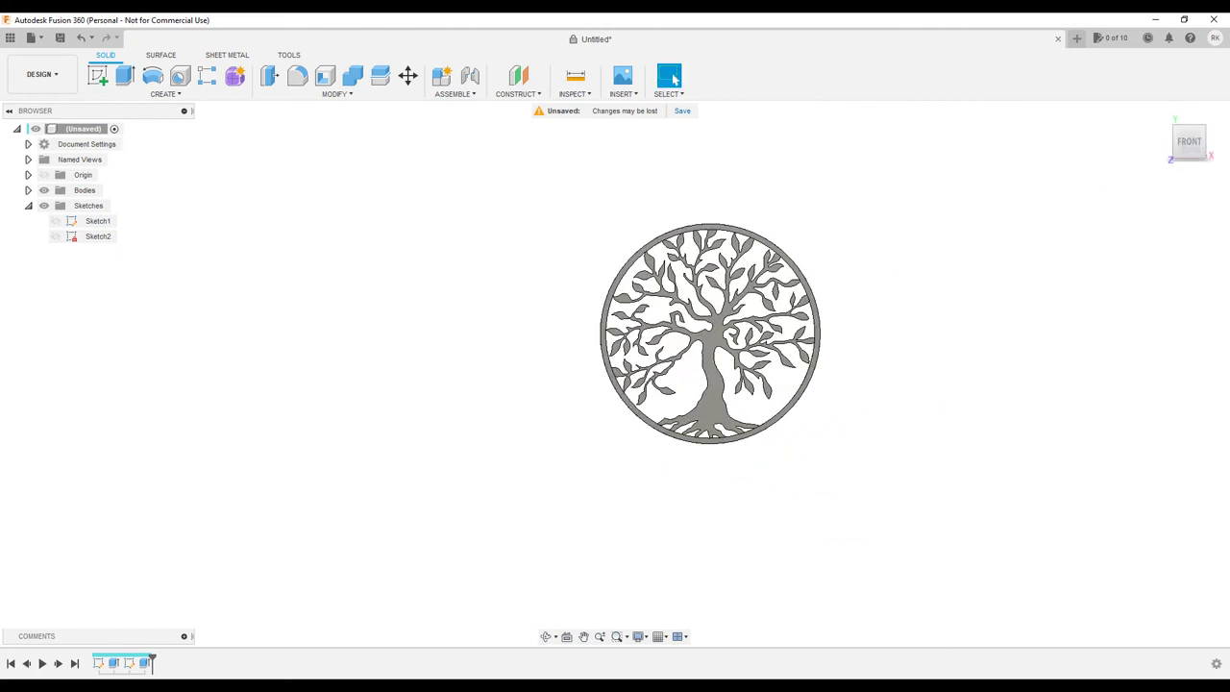
pyautogui.moveTo(692, 385)
pyautogui.keyDown('shift'); pyautogui.mouseDown(button='middle')
pyautogui.moveTo(625, 452)
pyautogui.moveTo(663, 408)
pyautogui.moveTo(687, 259)
pyautogui.moveTo(678, 322)
pyautogui.moveTo(694, 396)
pyautogui.mouseUp(button='middle'); pyautogui.keyUp('shift')
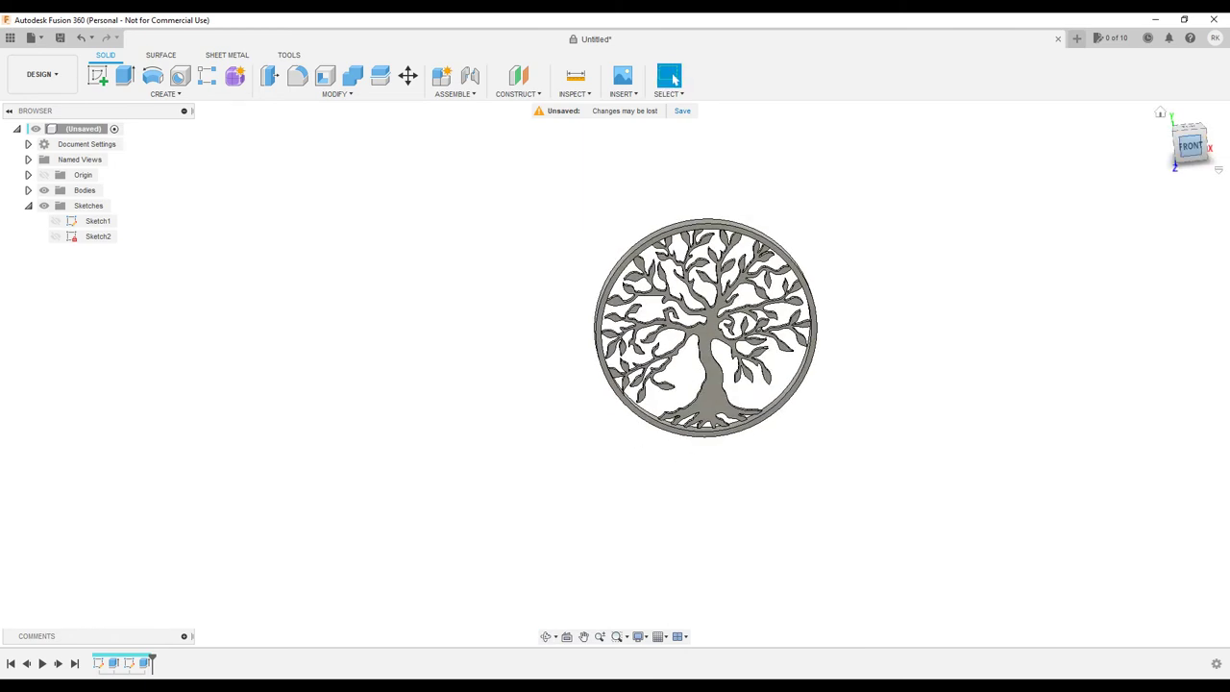
pyautogui.click(1191, 147)
pyautogui.scroll(8, 707, 241)
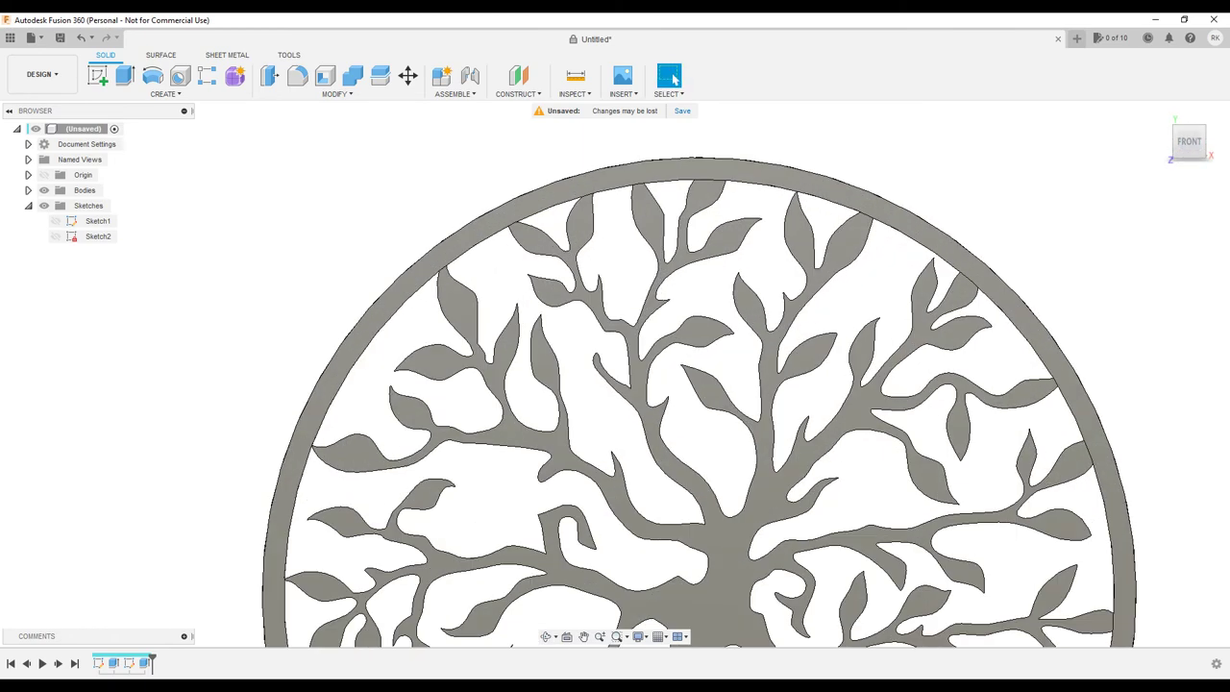
pyautogui.scroll(-7, 738, 212)
pyautogui.keyDown('shift'); pyautogui.moveTo(738, 213); pyautogui.dragTo(745, 389, button='middle'); pyautogui.keyUp('shift')
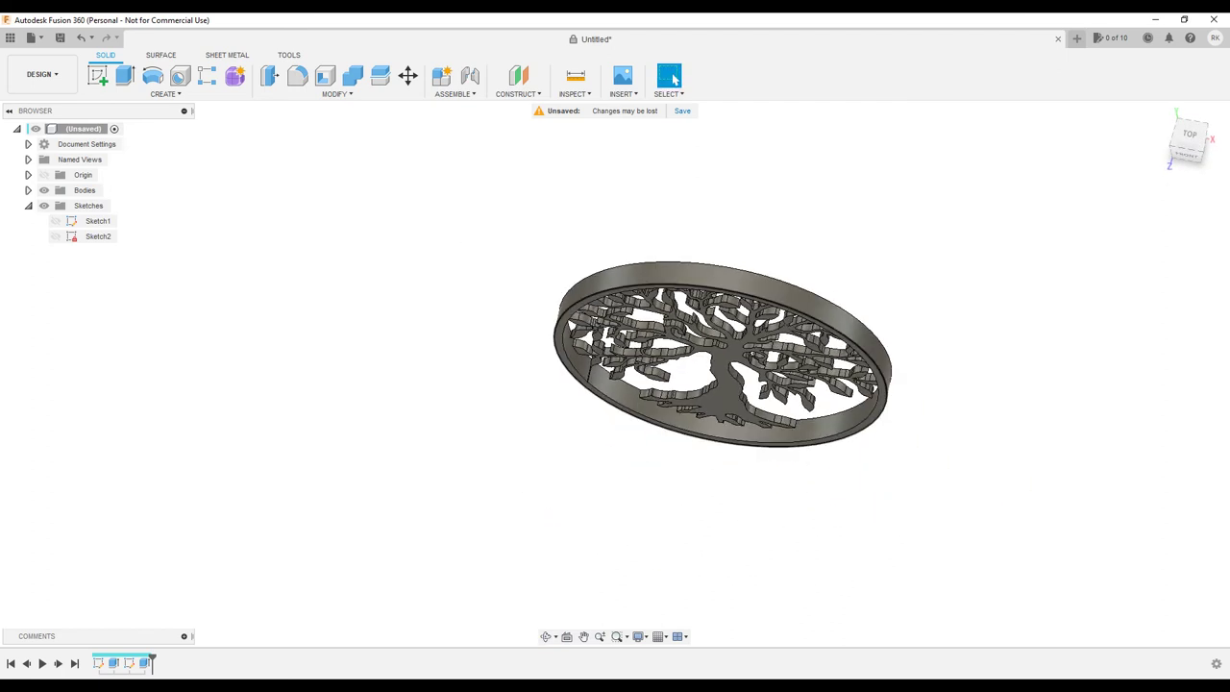
# Start a sketch on the horizontal origin plane and draw a small circle on the centre axis, about 9.5 mm from the ring's back edge.
pyautogui.click(98, 76)
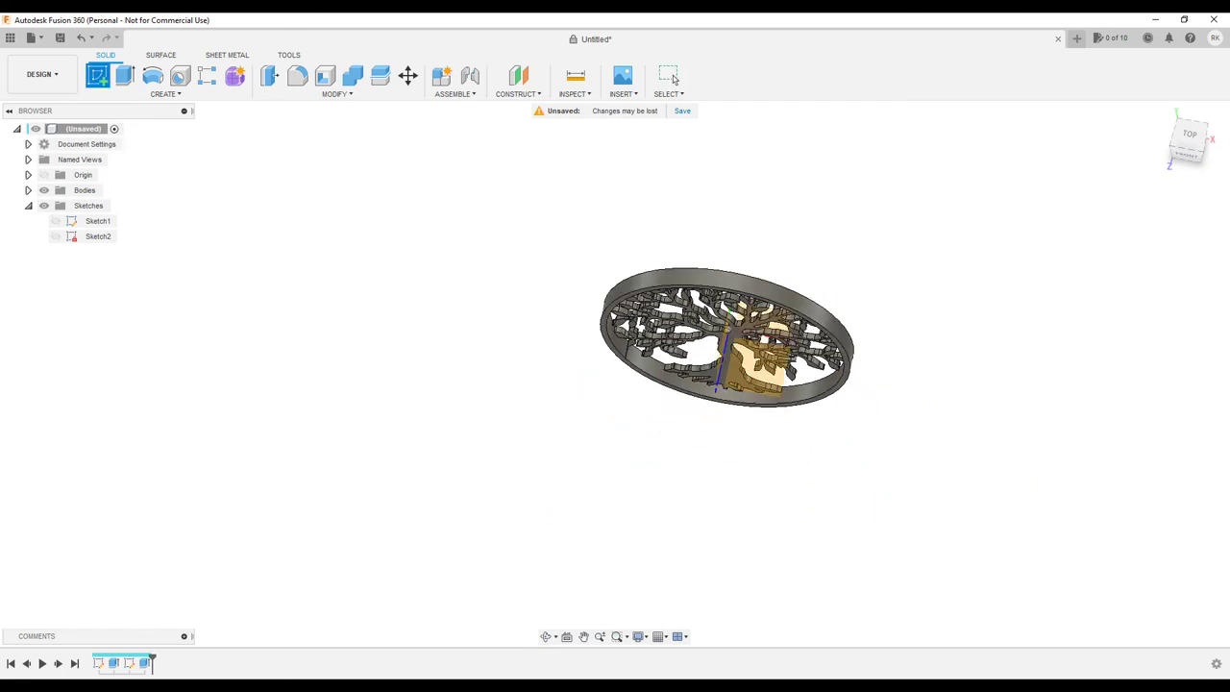
pyautogui.scroll(4, 723, 373)
pyautogui.moveTo(723, 372)
pyautogui.keyDown('shift'); pyautogui.mouseDown(button='middle')
pyautogui.moveTo(727, 264)
pyautogui.moveTo(755, 318)
pyautogui.mouseUp(button='middle'); pyautogui.keyUp('shift')
pyautogui.scroll(-1, 755, 319)
pyautogui.click(756, 321)
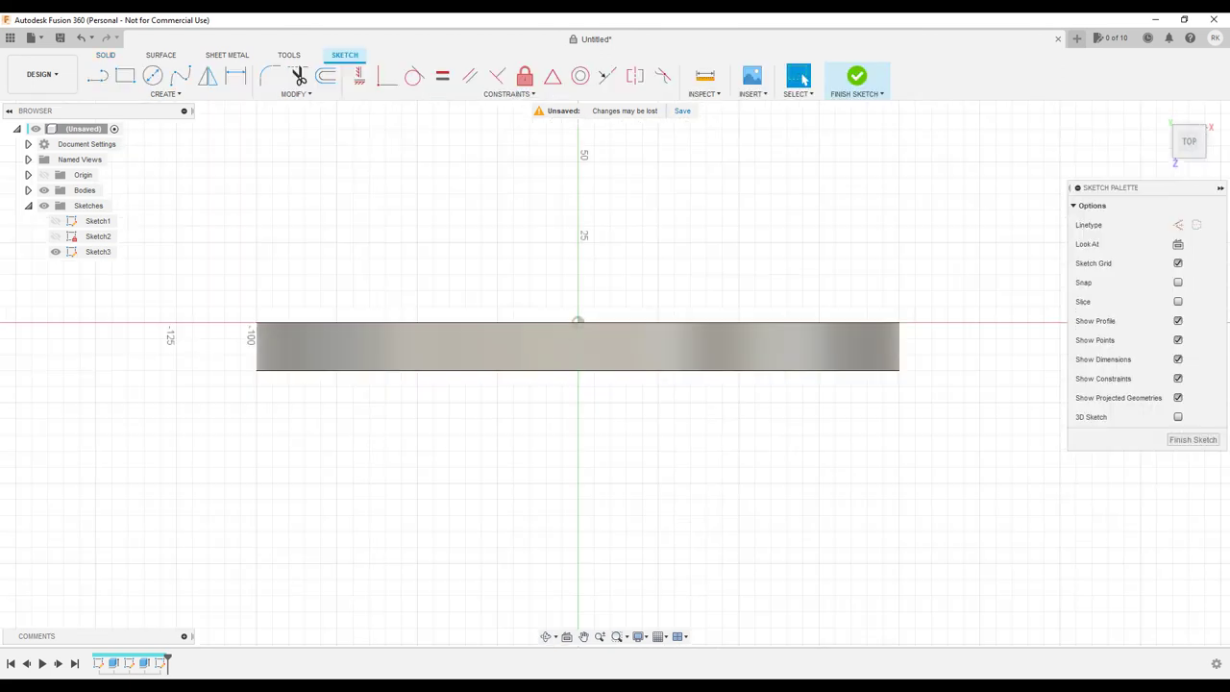
pyautogui.click(153, 76)
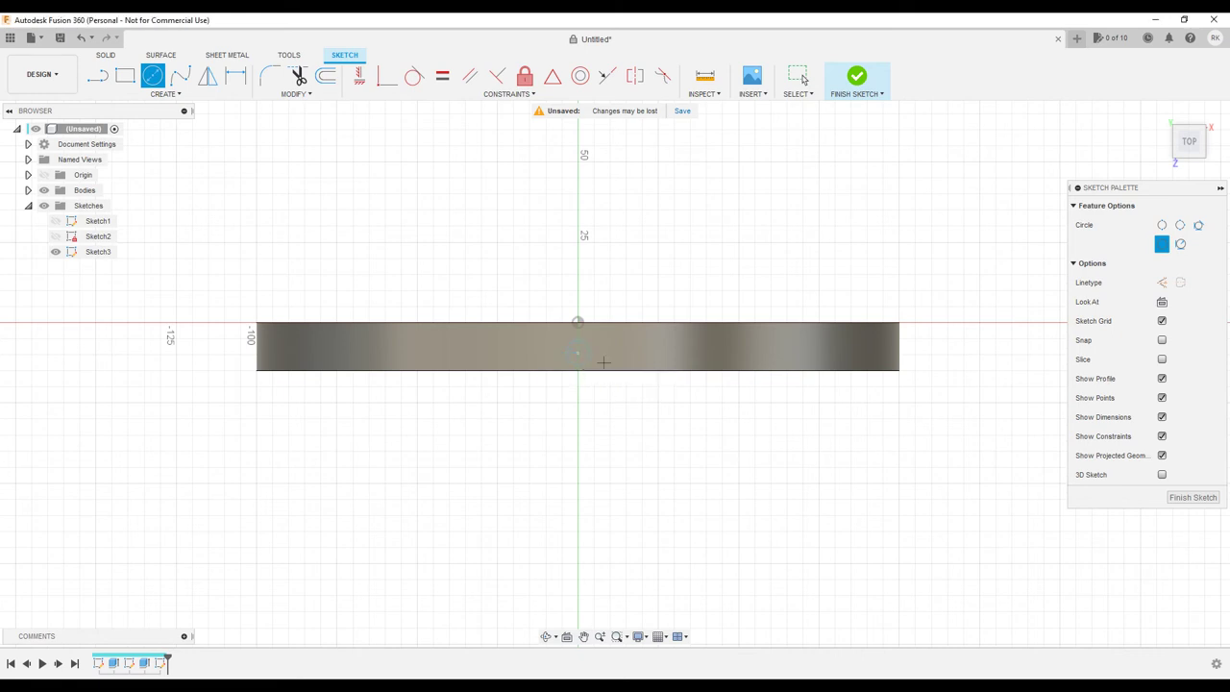
pyautogui.press('Escape')
# Dimension the small circle's centre 10 mm from the ring's back edge.
pyautogui.press('d')
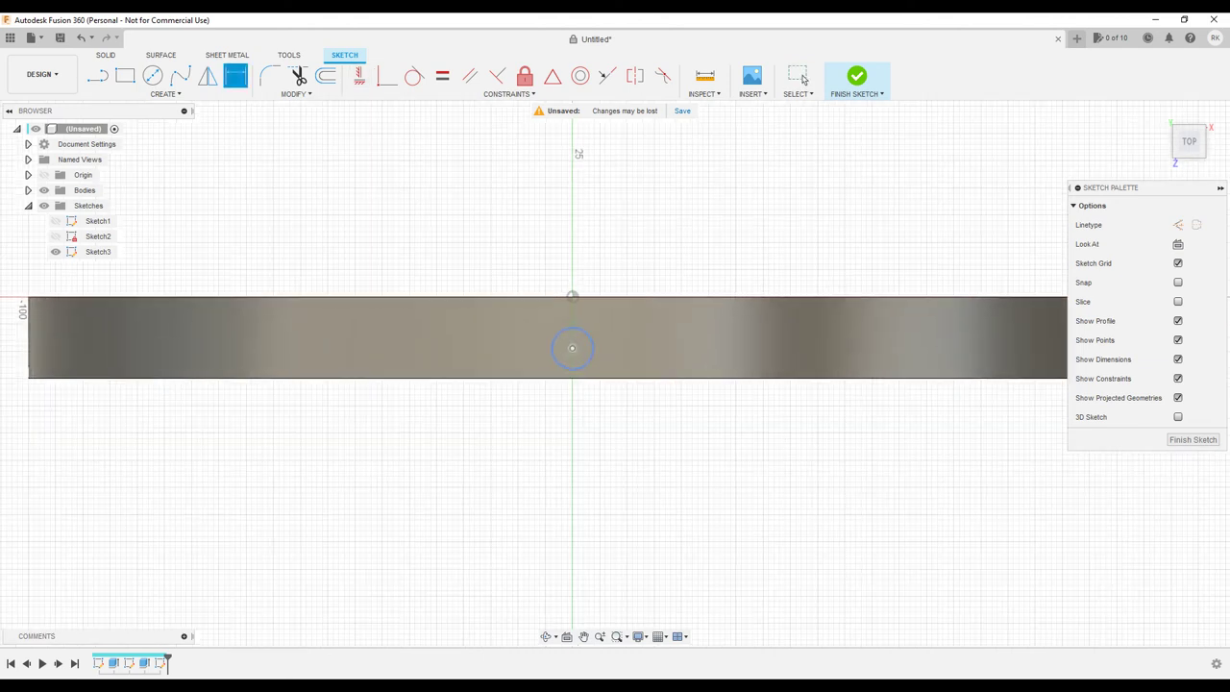
pyautogui.click(572, 348)
pyautogui.click(620, 297)
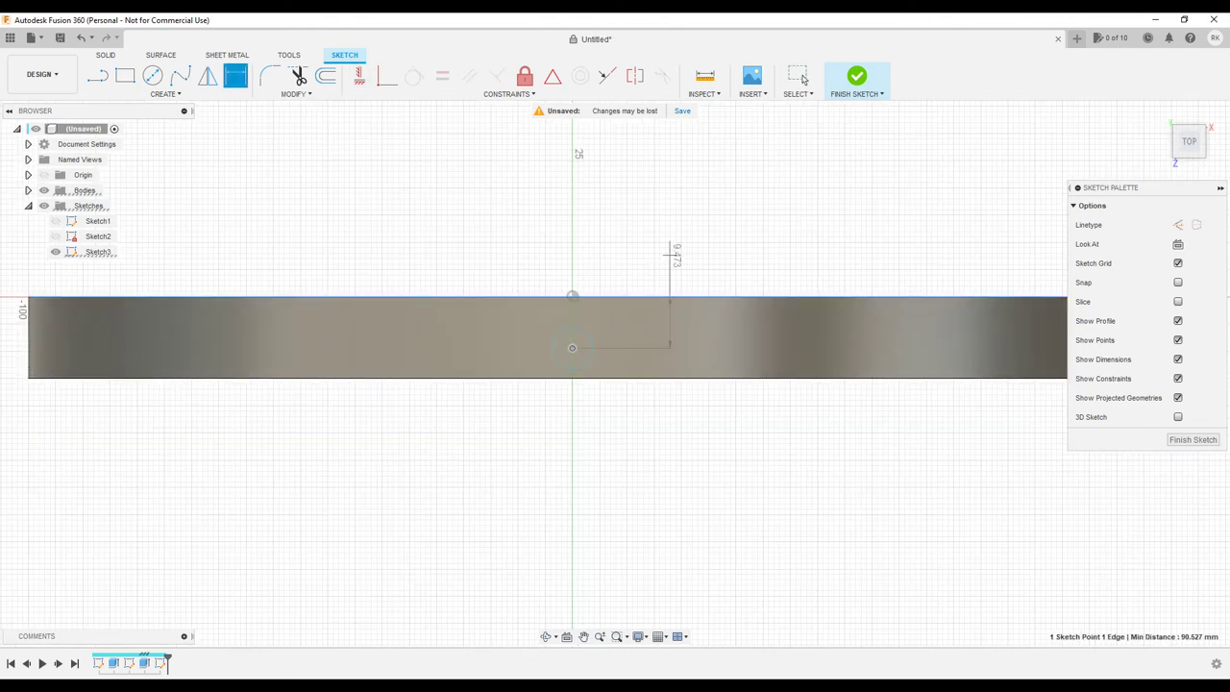
pyautogui.click(665, 248)
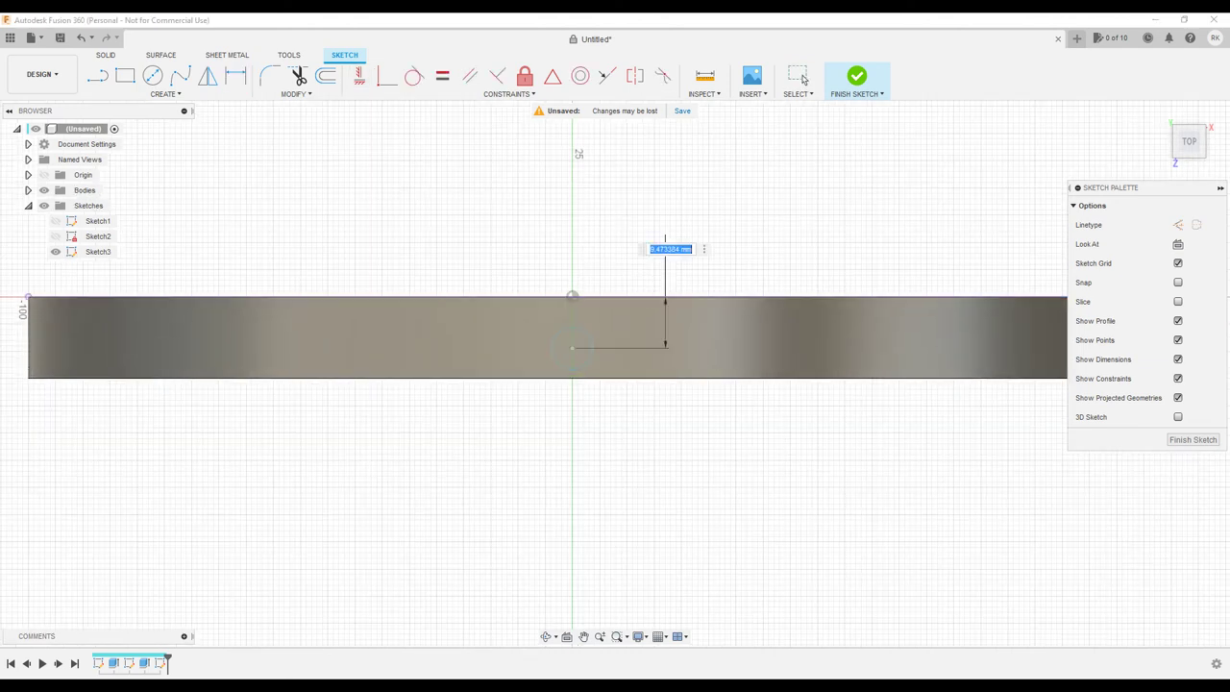
pyautogui.press('Return')
# Set the small circle's diameter to 6 mm.
pyautogui.click(573, 329)
pyautogui.click(613, 261)
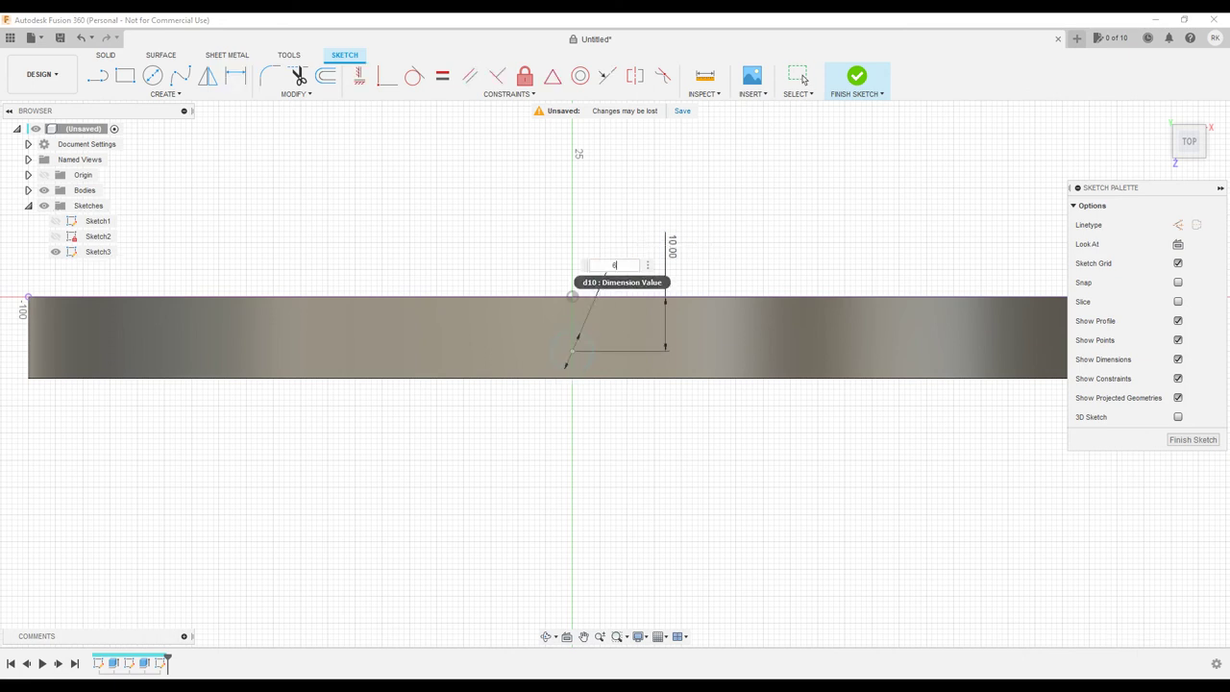
pyautogui.write('6')
pyautogui.press('Return')
pyautogui.scroll(3, 588, 358)
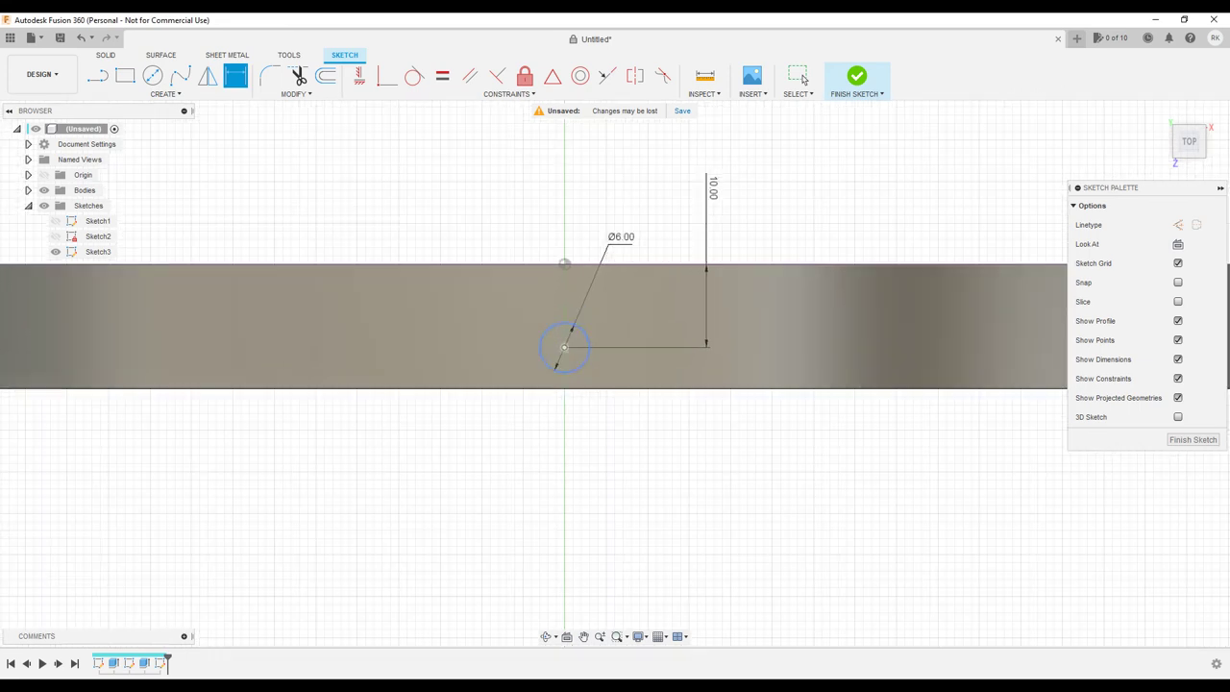
pyautogui.press('Escape')
# Constrain the 6 mm circle's centre to be vertically aligned with the origin point.
pyautogui.moveTo(564, 347); pyautogui.dragTo(589, 347)
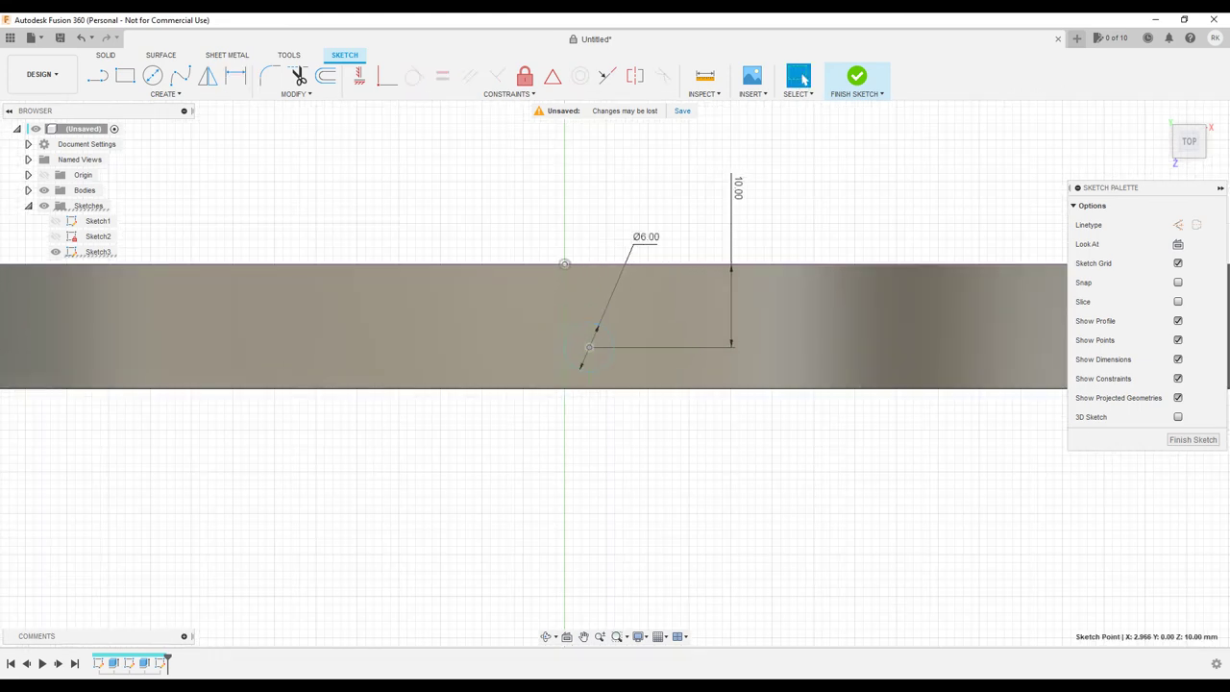
pyautogui.keyDown('ctrl'); pyautogui.click(590, 347); pyautogui.keyUp('ctrl')
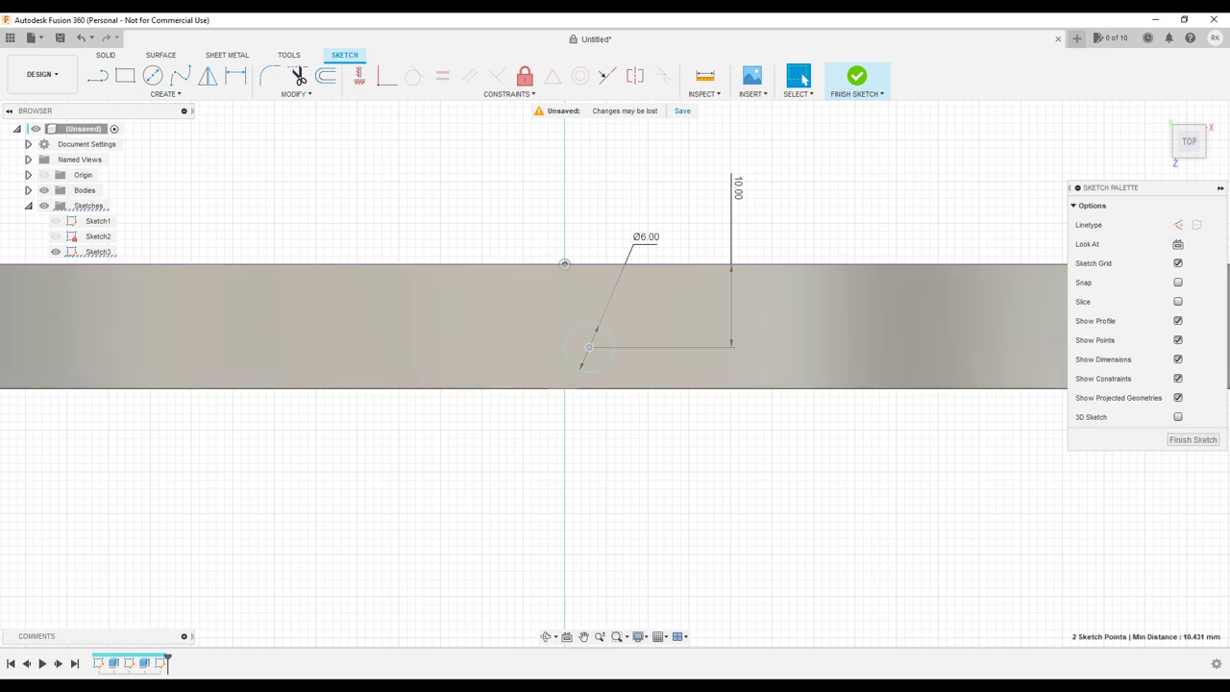
pyautogui.click(359, 76)
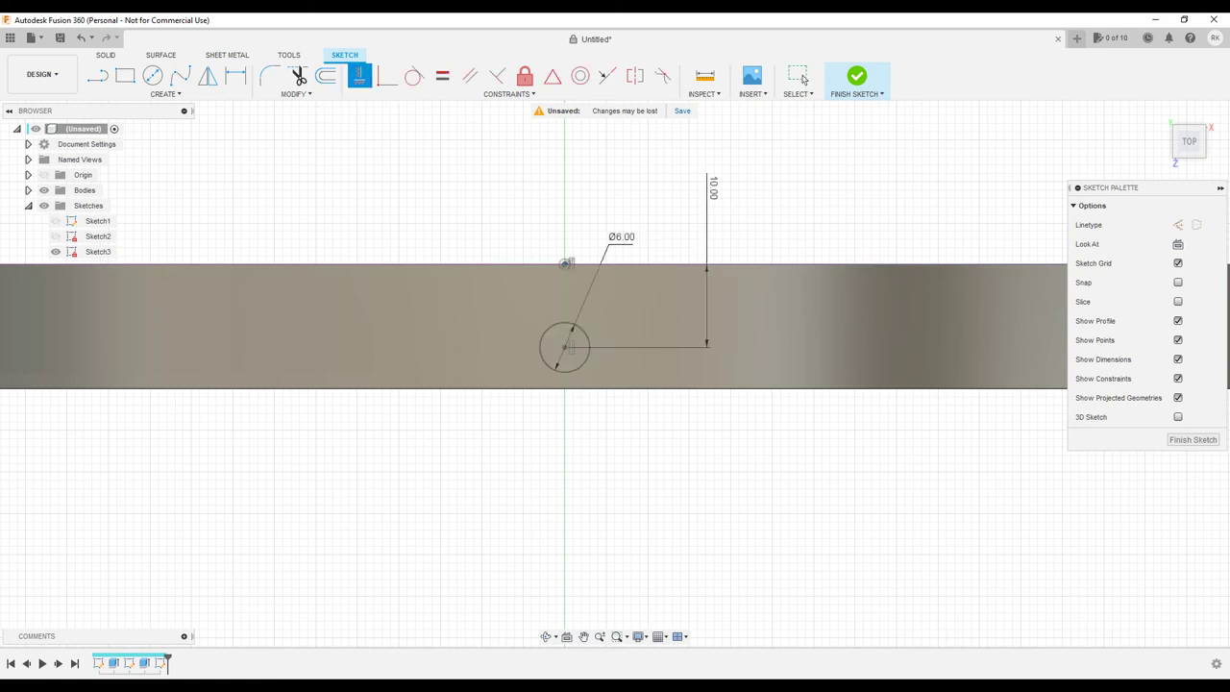
# Finish the sketch and extrude the 6 mm circle 110 mm upward as a cut through the ring's top.
pyautogui.scroll(-4, 827, 278)
pyautogui.moveTo(817, 317)
pyautogui.keyDown('shift'); pyautogui.mouseDown(button='middle')
pyautogui.moveTo(809, 188)
pyautogui.moveTo(769, 134)
pyautogui.moveTo(803, 113)
pyautogui.moveTo(771, 255)
pyautogui.moveTo(700, 336)
pyautogui.moveTo(711, 348)
pyautogui.mouseUp(button='middle'); pyautogui.keyUp('shift')
pyautogui.scroll(-5, 772, 256)
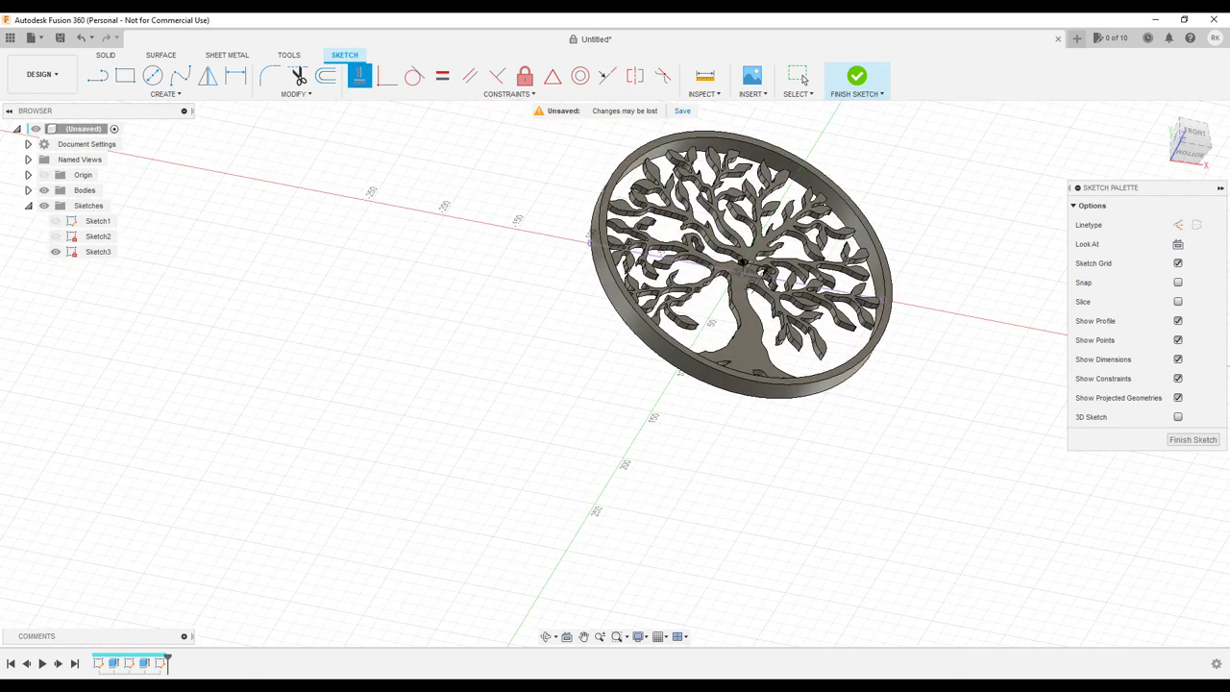
pyautogui.click(1192, 440)
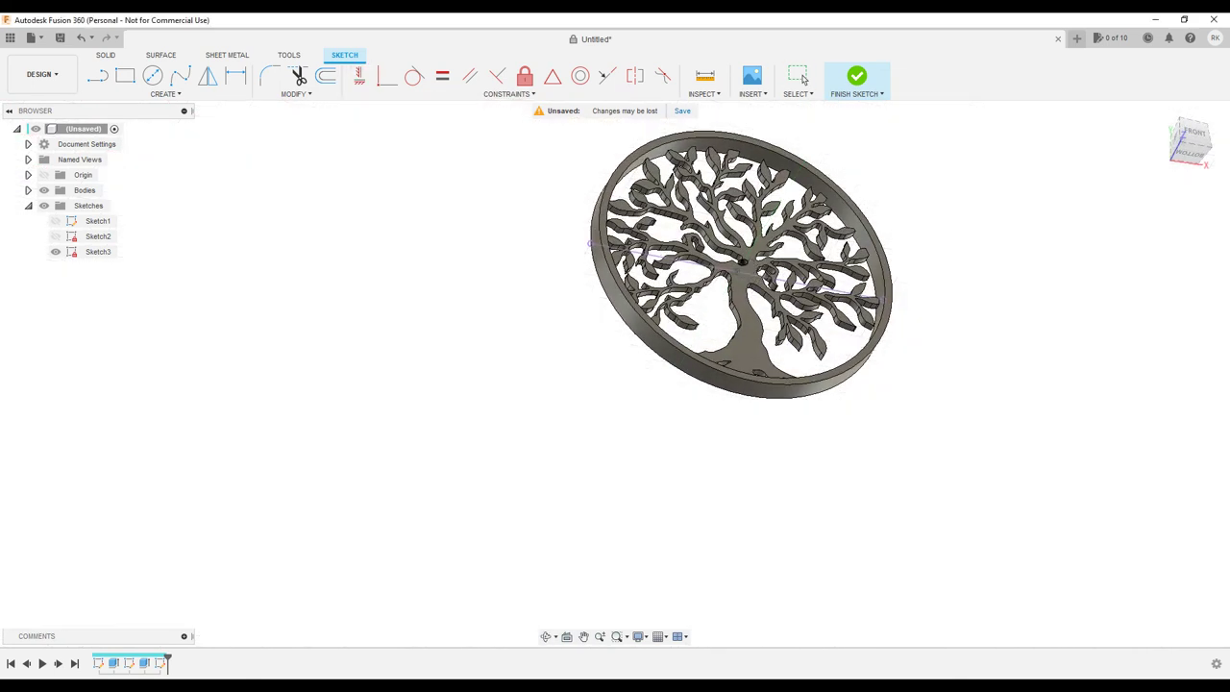
pyautogui.press('e')
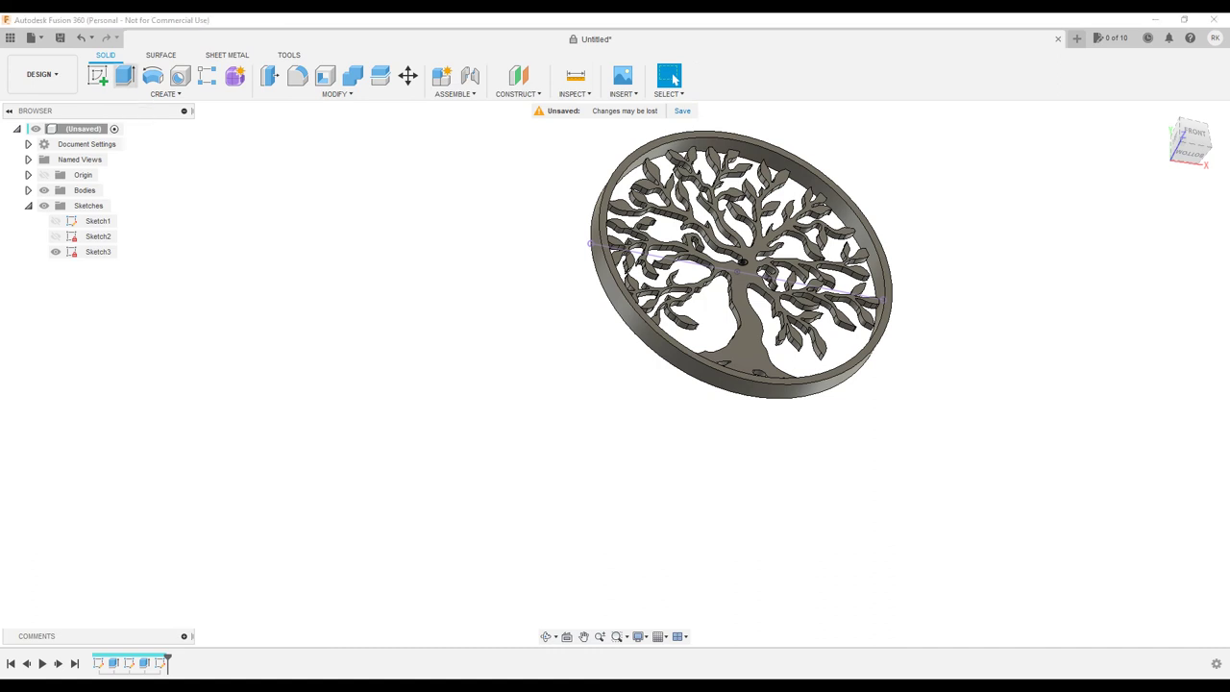
pyautogui.moveTo(741, 252); pyautogui.dragTo(730, 116)
pyautogui.scroll(3, 746, 154)
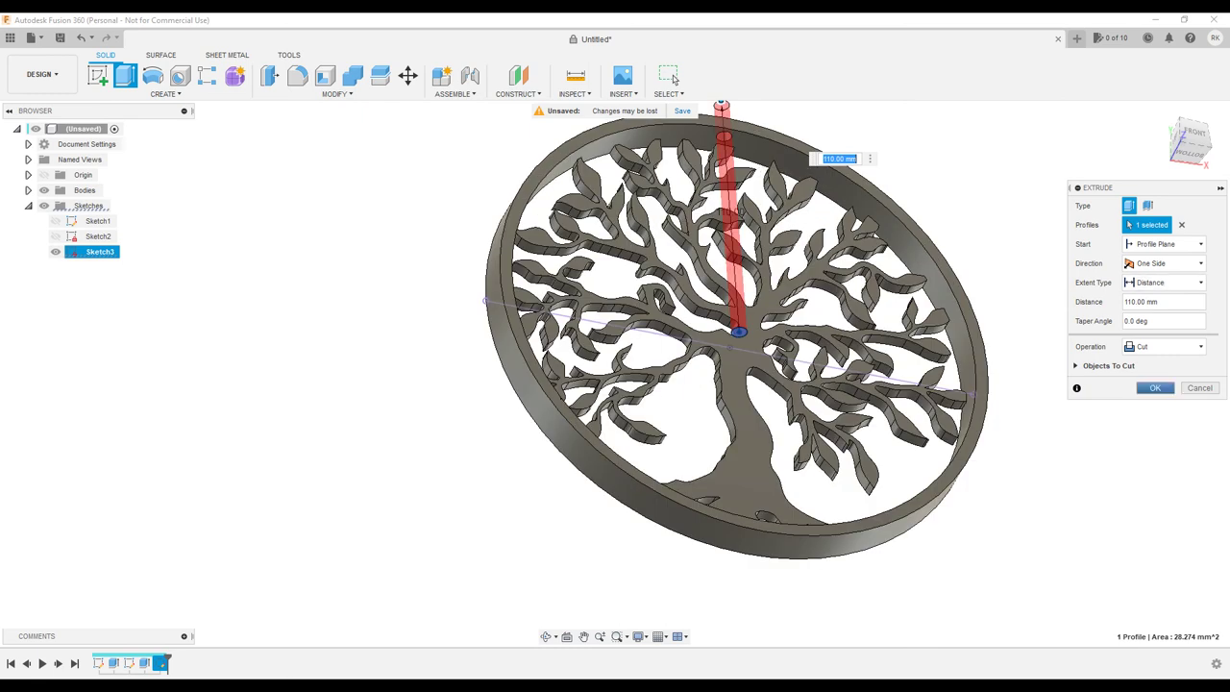
pyautogui.press('Return')
# Examine the finished tree and ring from above, the front and an angle, checking the hanging hole and overall shape.
pyautogui.scroll(-3, 952, 273)
pyautogui.keyDown('shift'); pyautogui.moveTo(951, 273); pyautogui.dragTo(927, 385, button='middle'); pyautogui.keyUp('shift')
pyautogui.scroll(5, 880, 255)
pyautogui.keyDown('shift'); pyautogui.moveTo(883, 262); pyautogui.dragTo(873, 204, button='middle'); pyautogui.keyUp('shift')
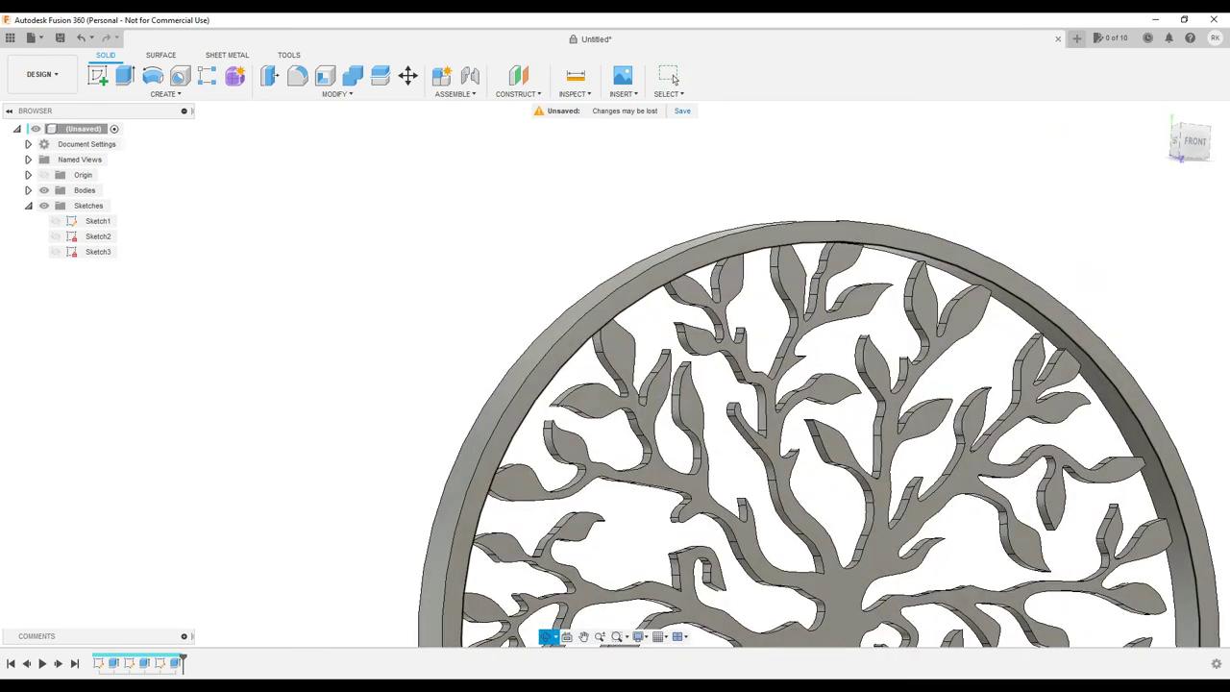
pyautogui.scroll(-7, 904, 288)
pyautogui.keyDown('shift'); pyautogui.moveTo(928, 332); pyautogui.dragTo(903, 363, button='middle'); pyautogui.keyUp('shift')
pyautogui.click(670, 77)
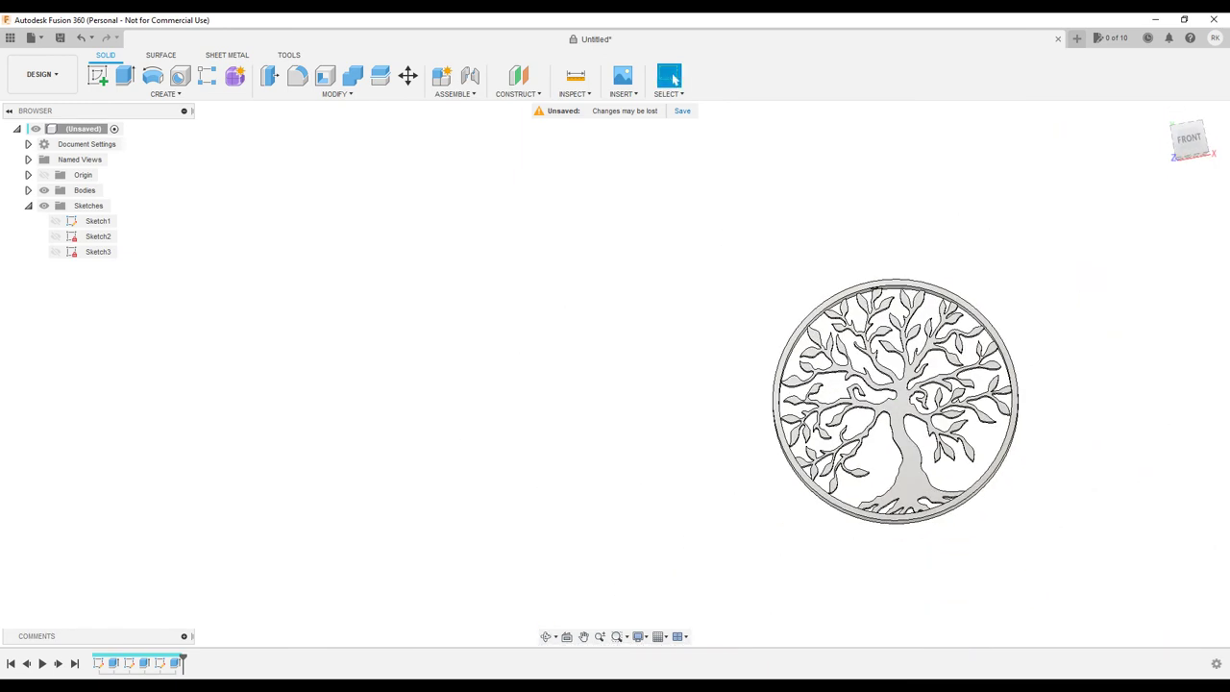
pyautogui.moveTo(893, 452); pyautogui.dragTo(657, 294, button='middle')
pyautogui.scroll(-1, 767, 221)
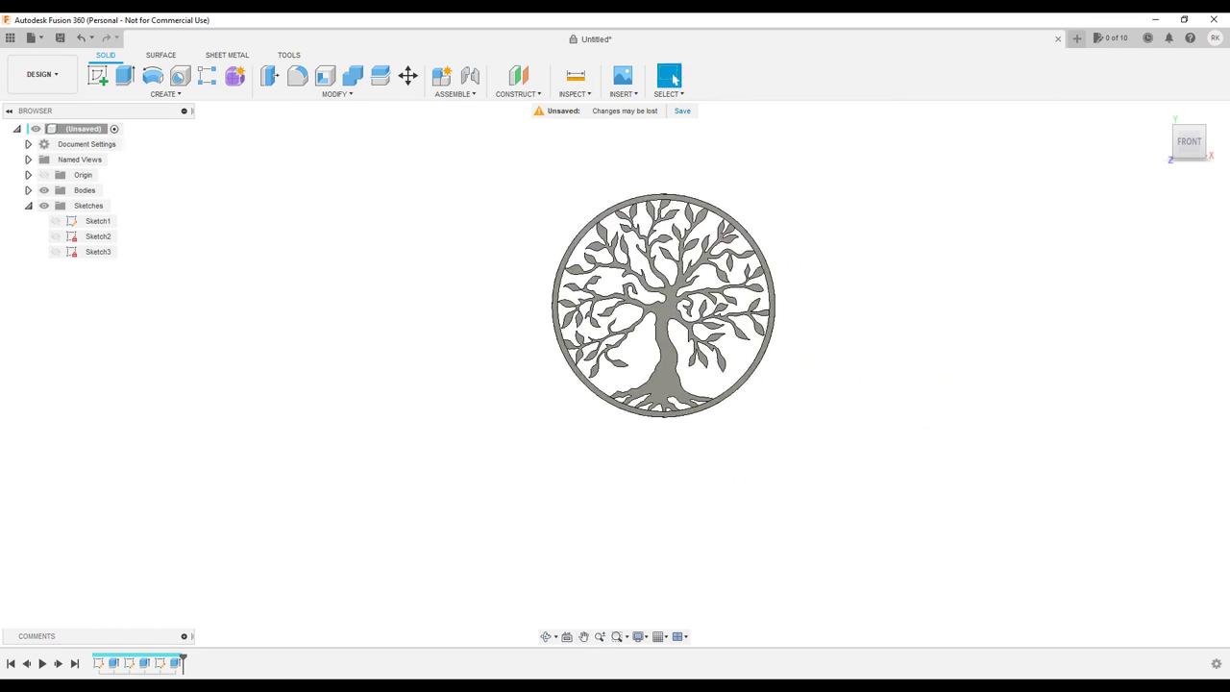
pyautogui.scroll(3, 767, 221)
pyautogui.keyDown('shift'); pyautogui.moveTo(767, 221); pyautogui.dragTo(750, 370, button='middle'); pyautogui.keyUp('shift')
pyautogui.click(671, 77)
pyautogui.scroll(-3, 774, 351)
pyautogui.click(670, 77)
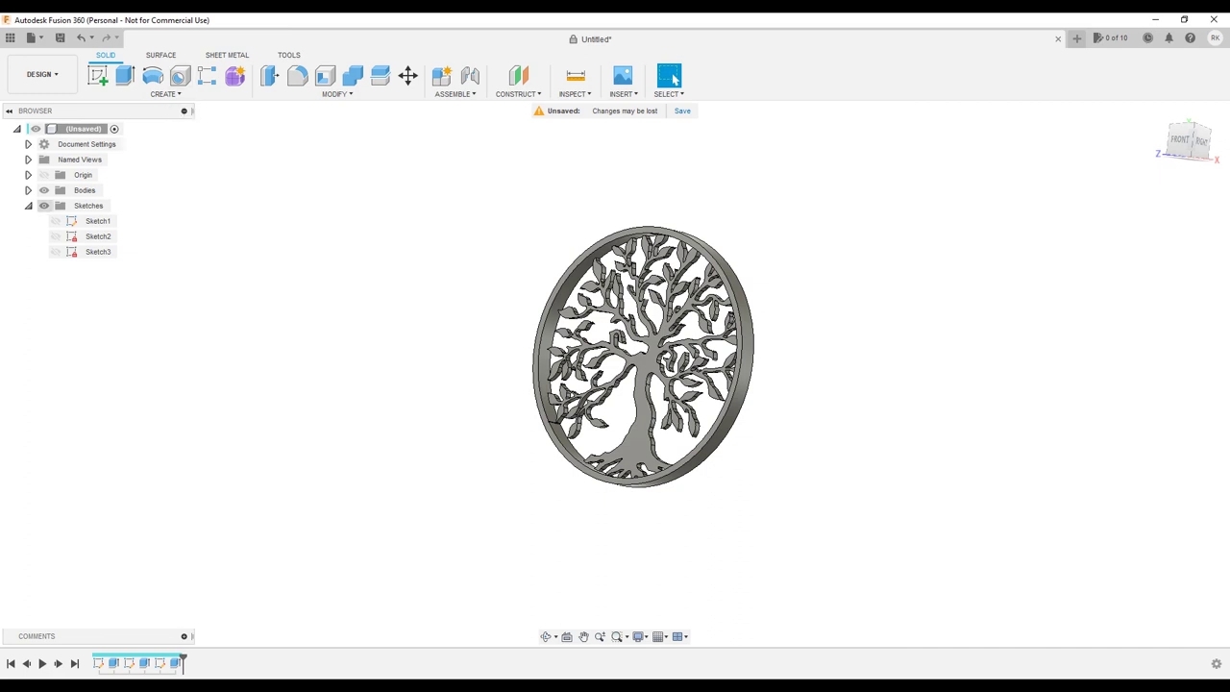
# Export the tree body as a binary STL with high refinement, named "wall hanging tree", in the Wall hanging decor piece folder.
pyautogui.click(28, 190)
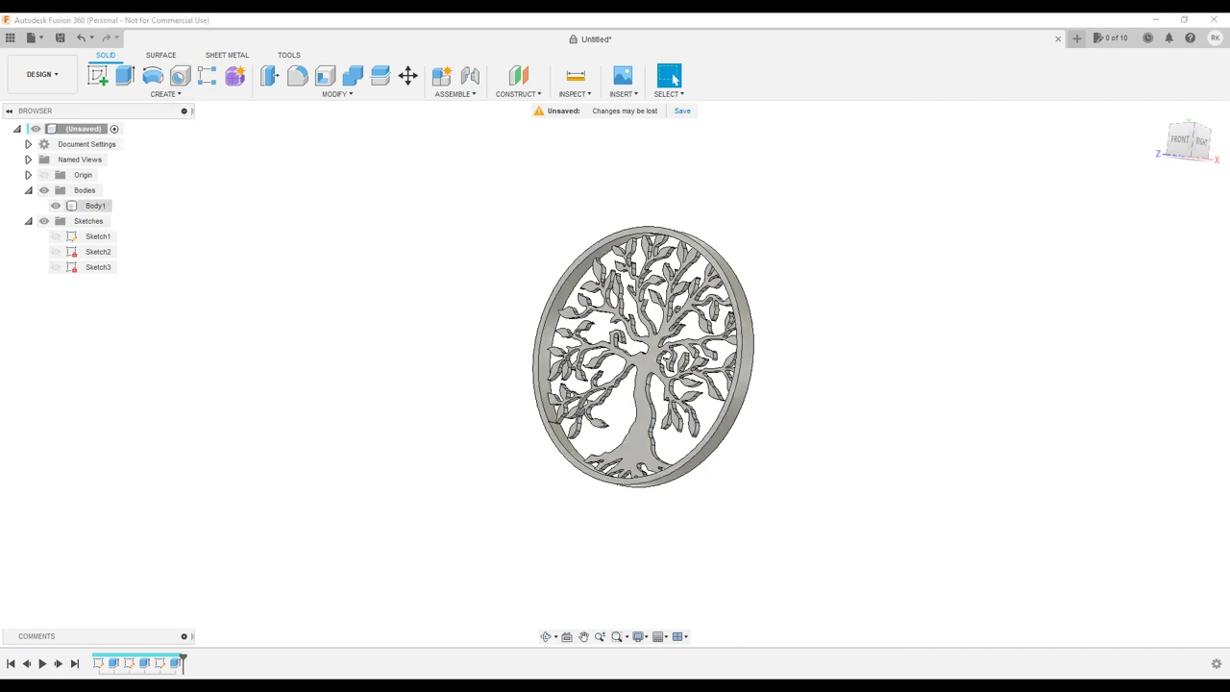
pyautogui.rightClick(96, 206)
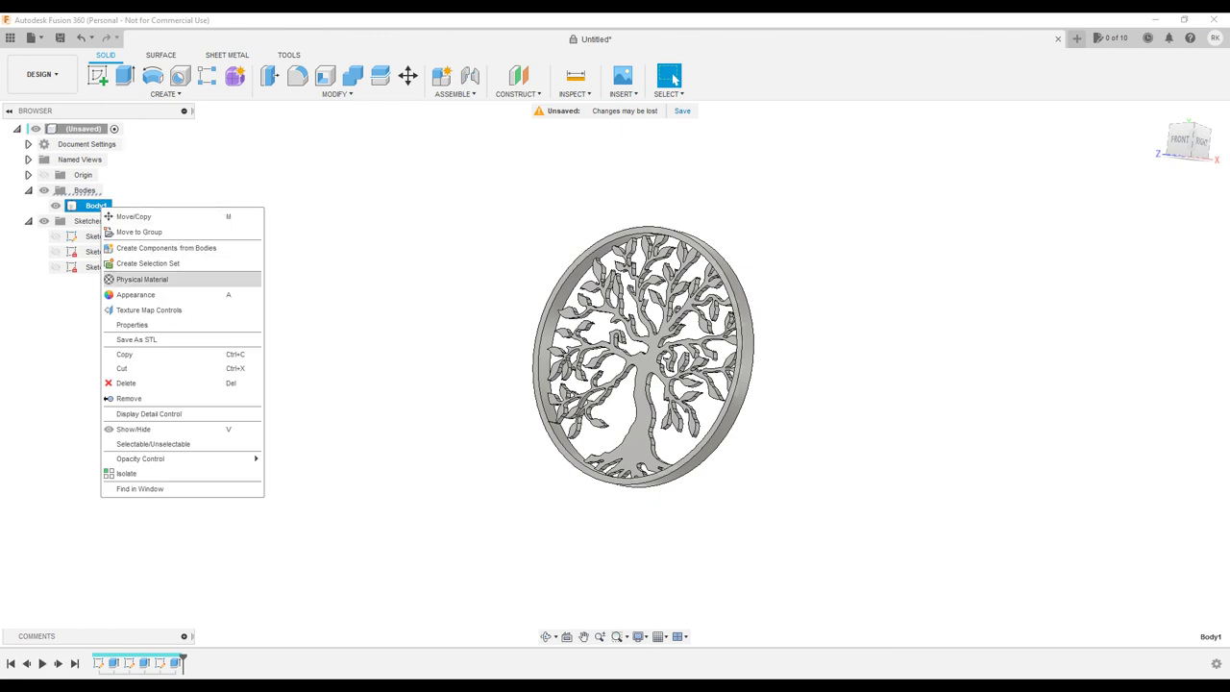
pyautogui.click(137, 339)
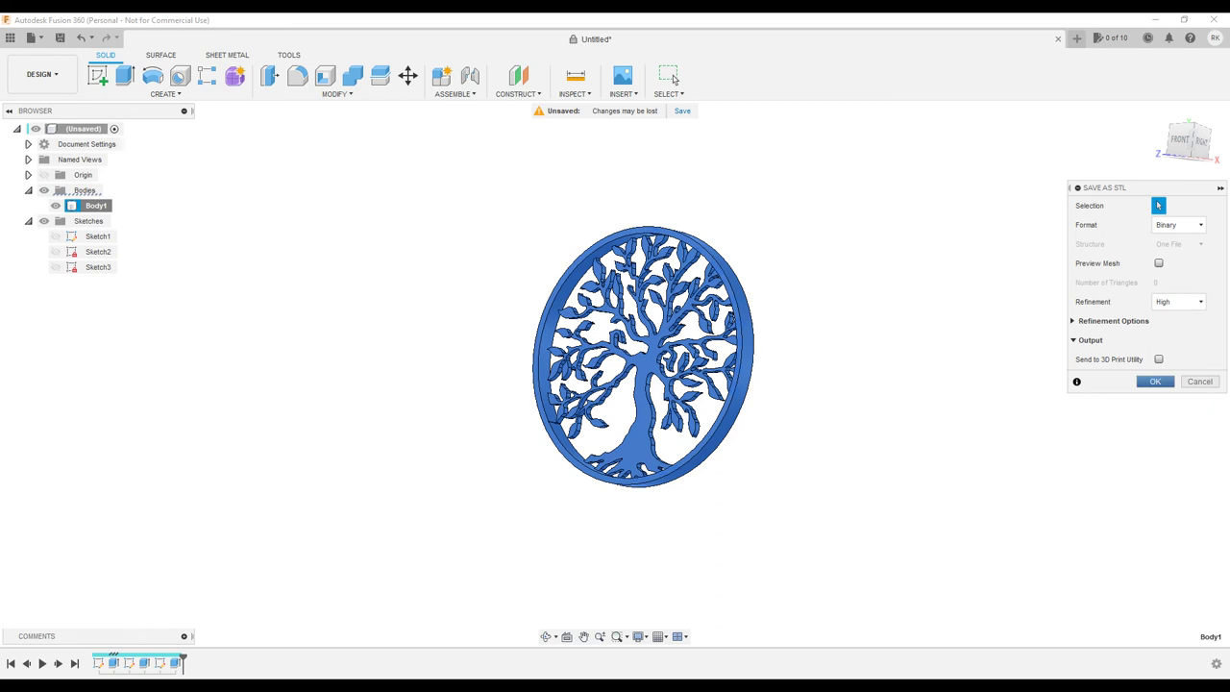
pyautogui.press('Return')
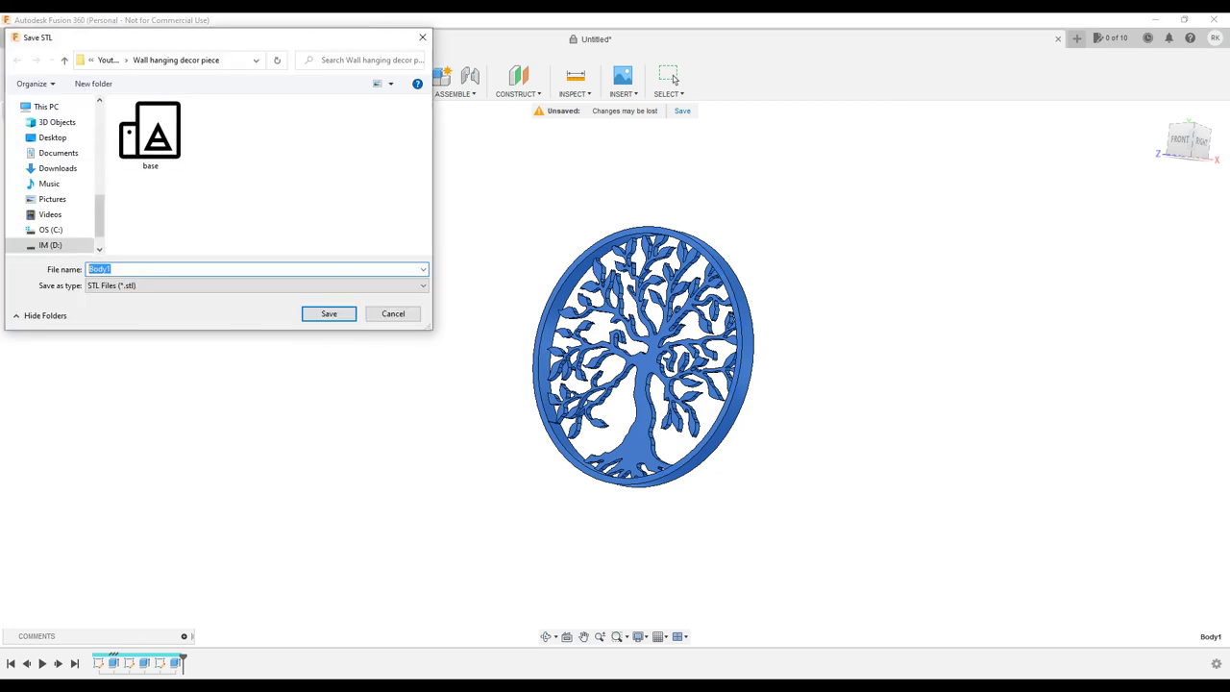
pyautogui.write('Tre')
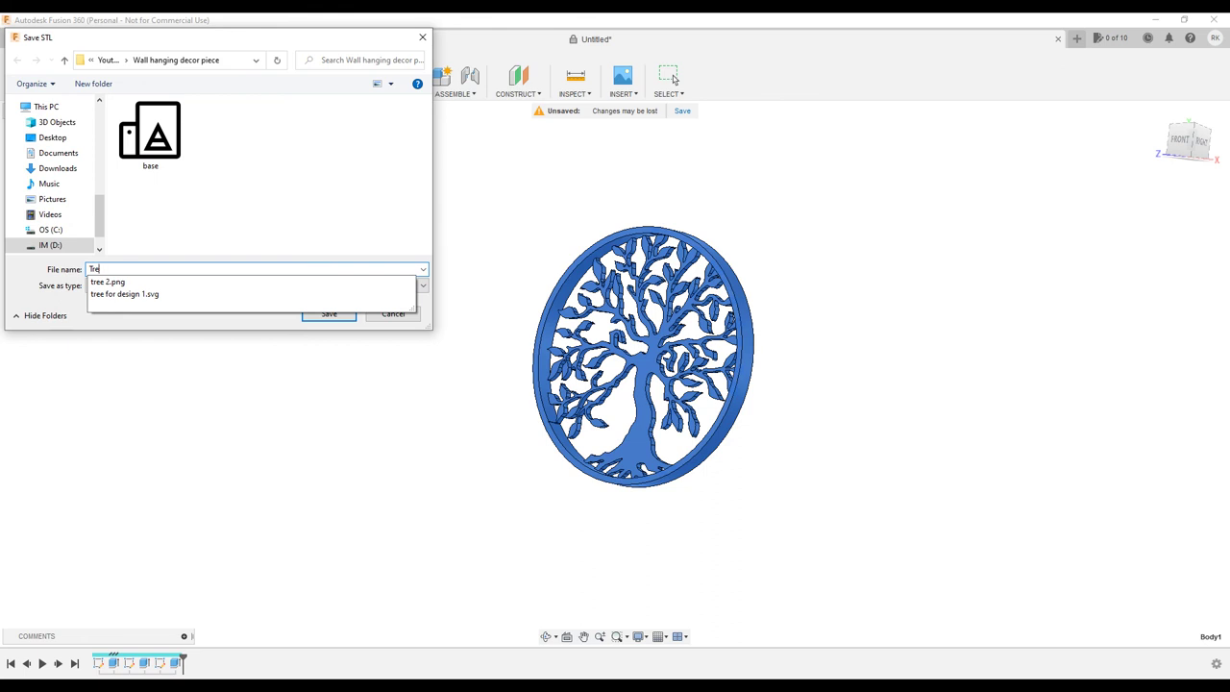
pyautogui.press('BackSpace')
pyautogui.press('BackSpace')
pyautogui.press('BackSpace')
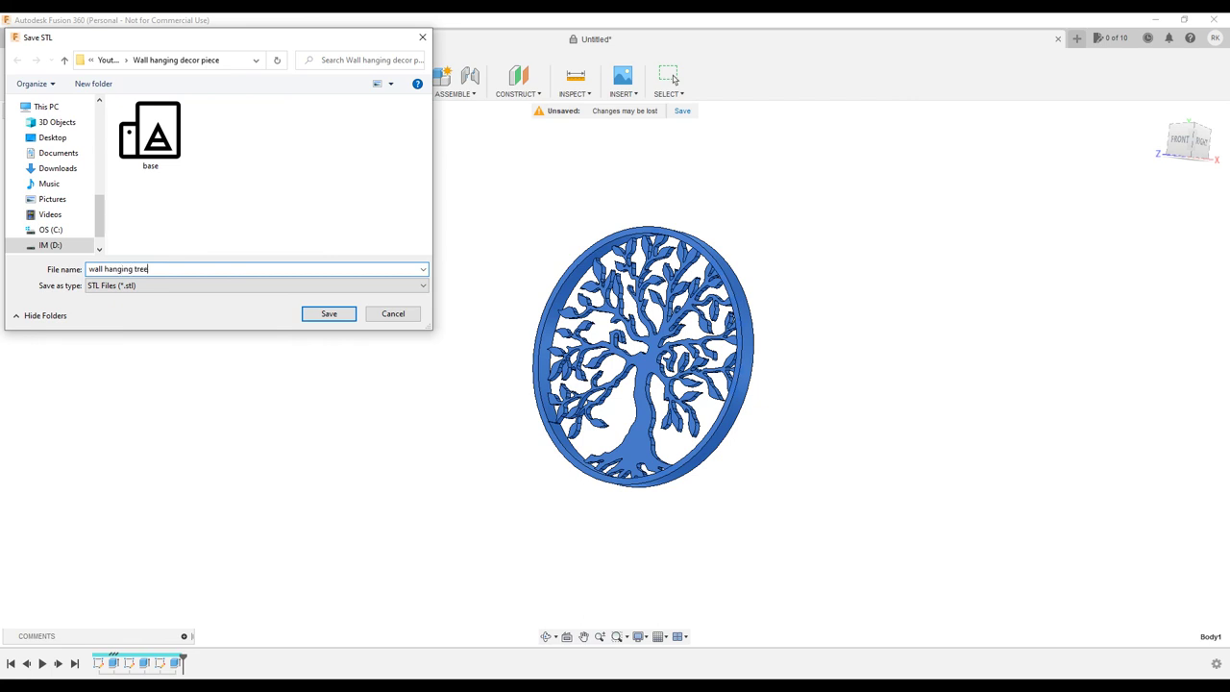
pyautogui.press('Return')
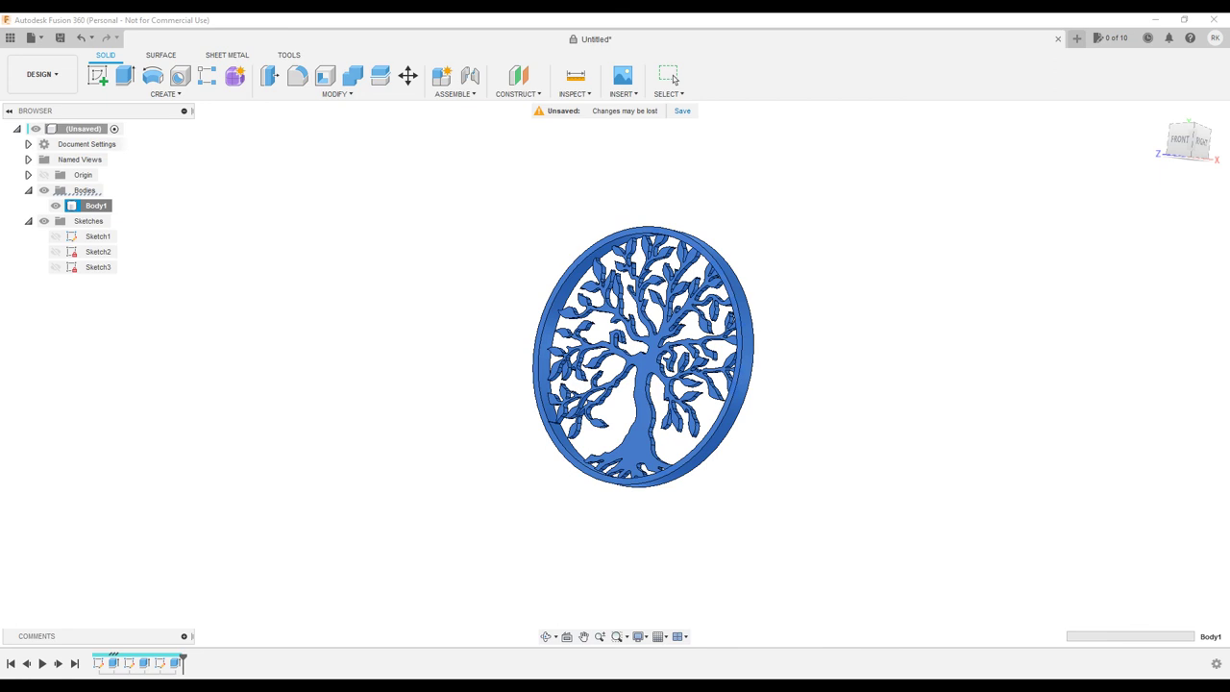